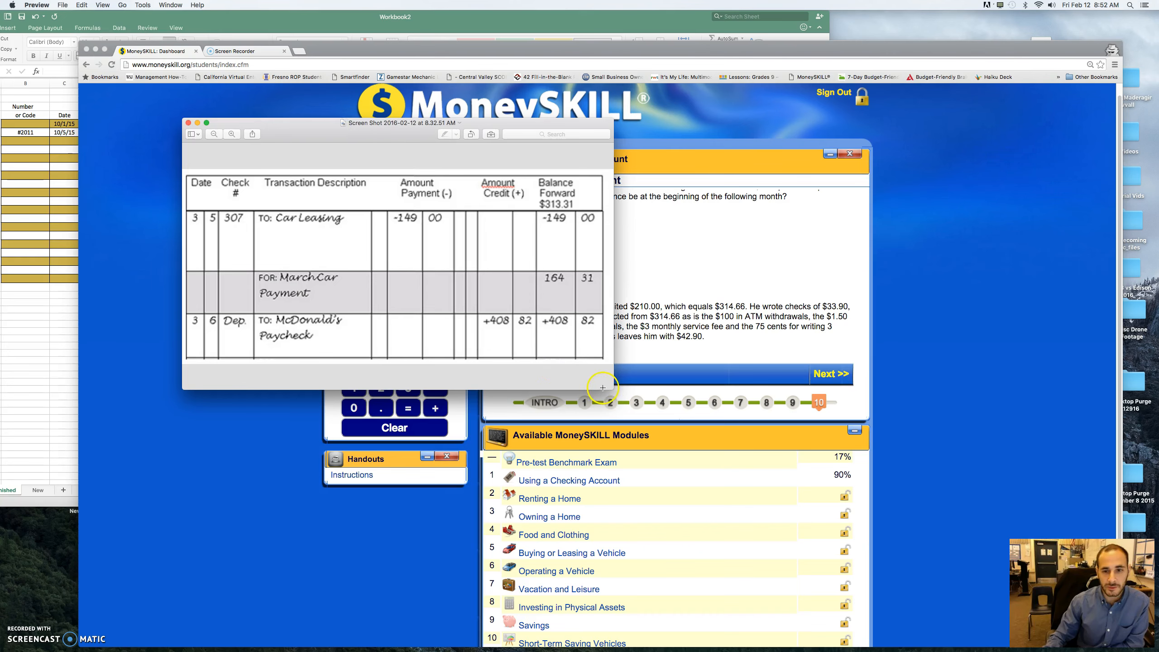
- Enlarge the check register image and bring the Excel workbook to the front in a larger window
drag(611, 388, 803, 559)
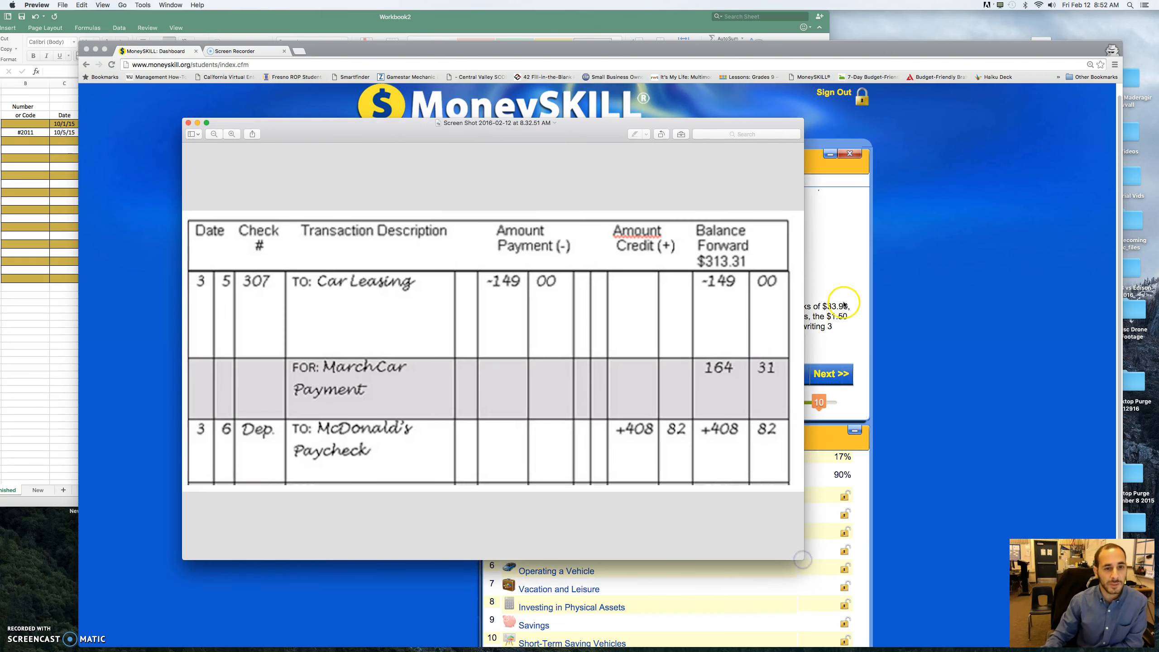
drag(462, 26, 614, 63)
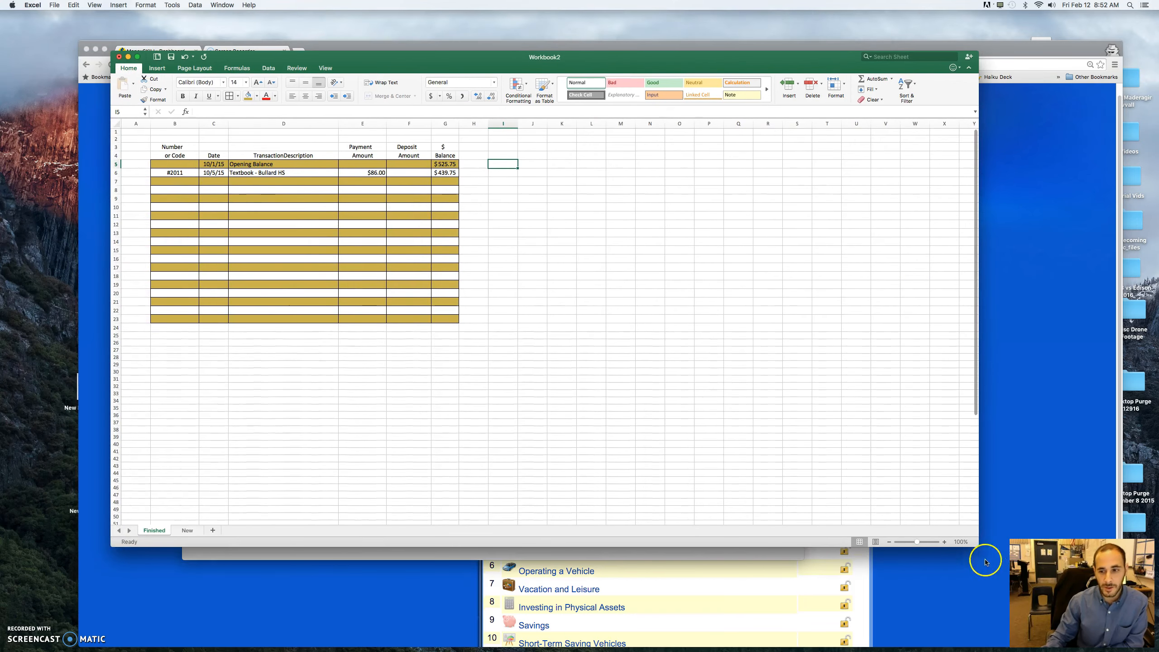
drag(977, 546, 1021, 589)
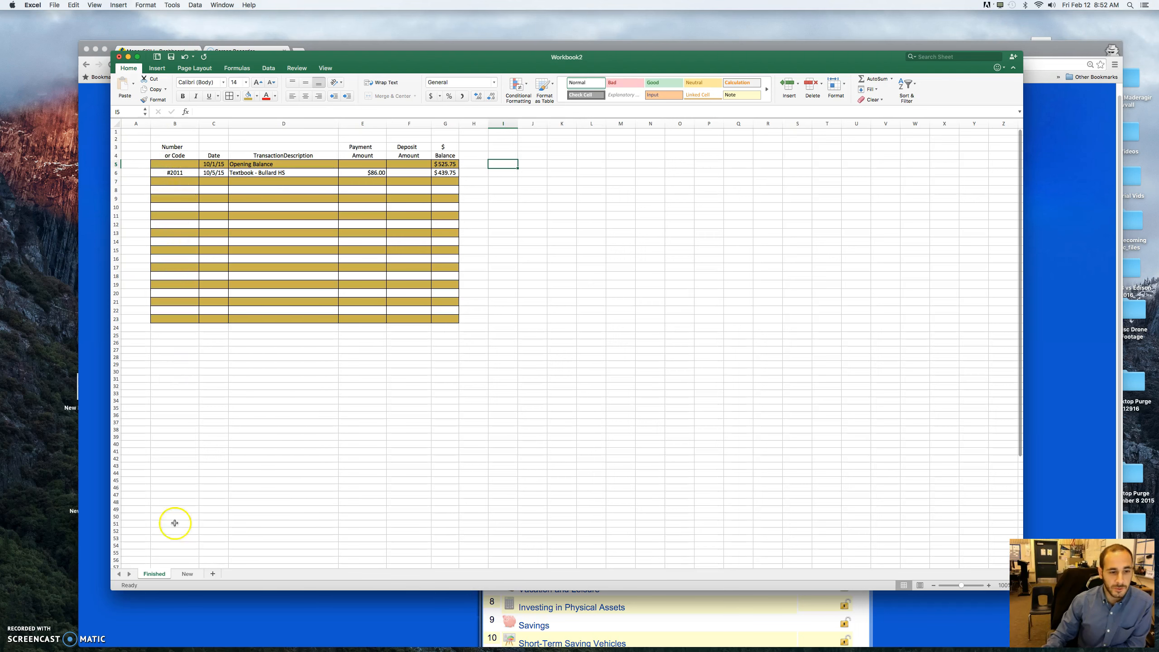
click(190, 574)
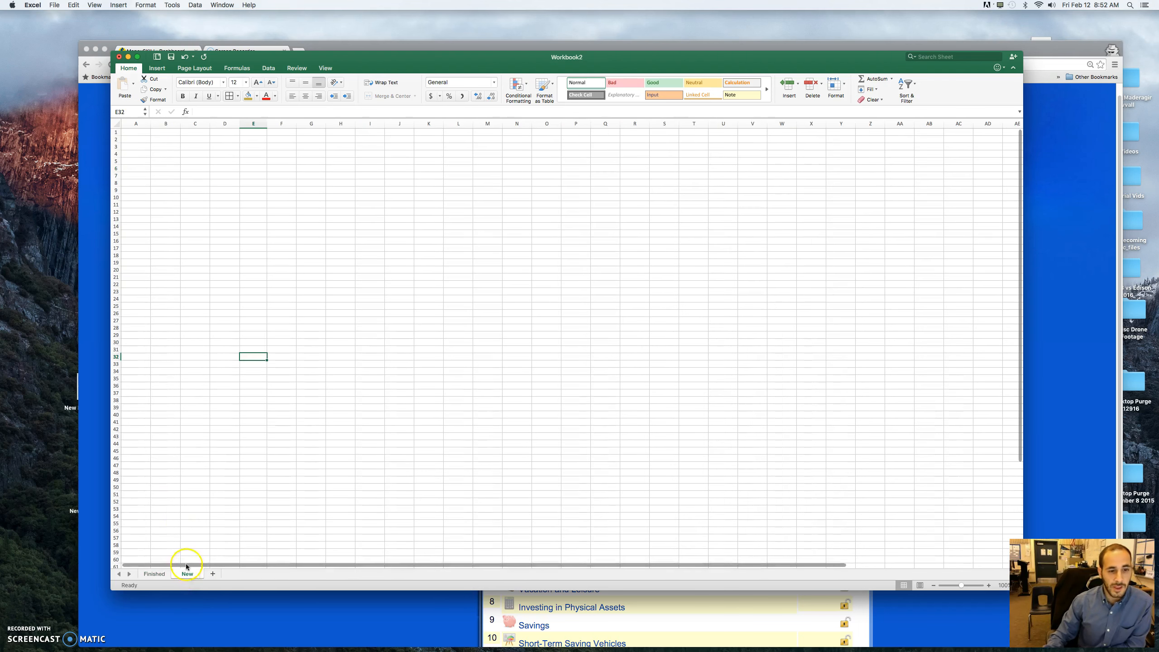
click(154, 574)
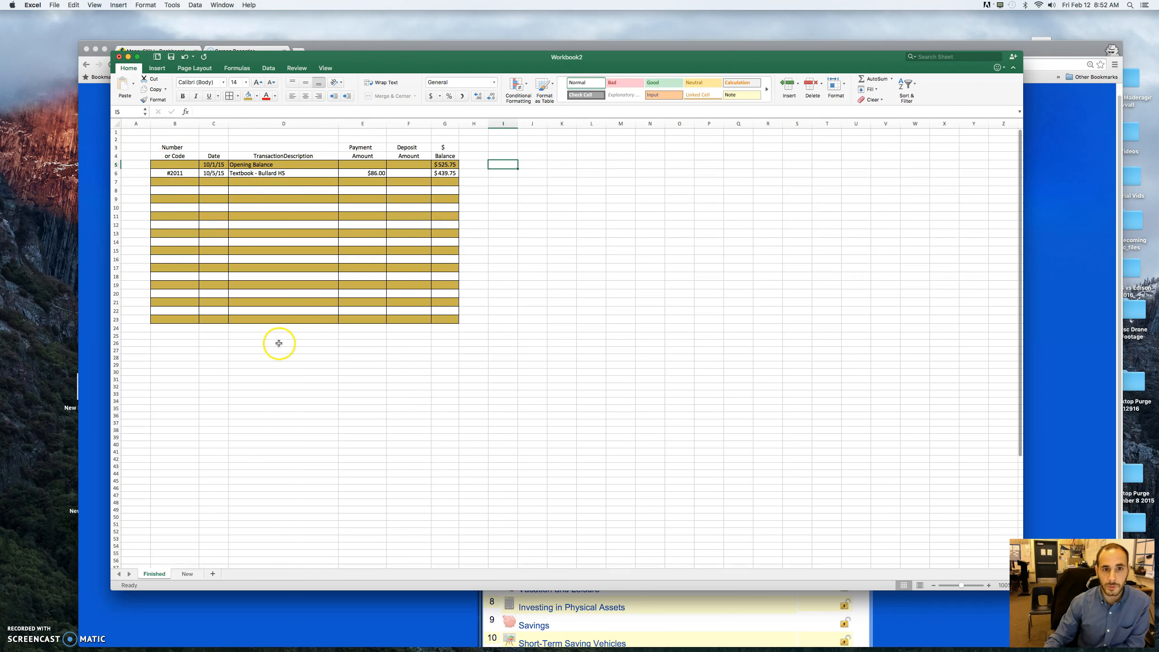
click(186, 575)
click(155, 574)
- Copy the register headings in B3:G4 of the Finished sheet and paste them at B3 of the New sheet
drag(179, 151, 453, 158)
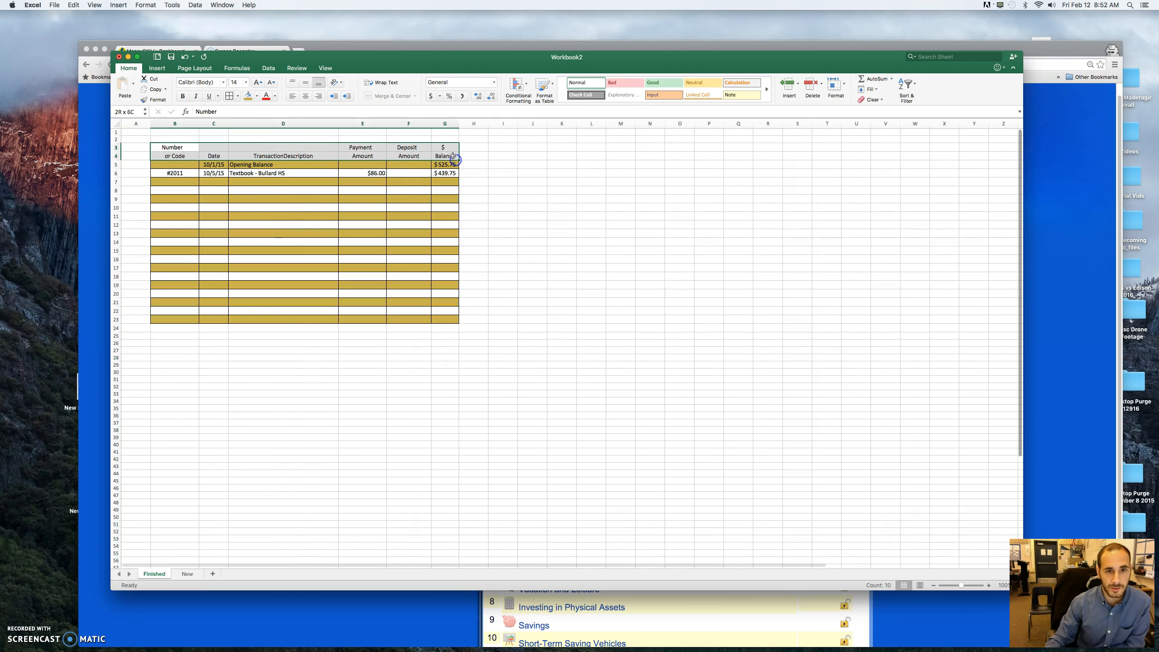
right_click(453, 157)
click(472, 168)
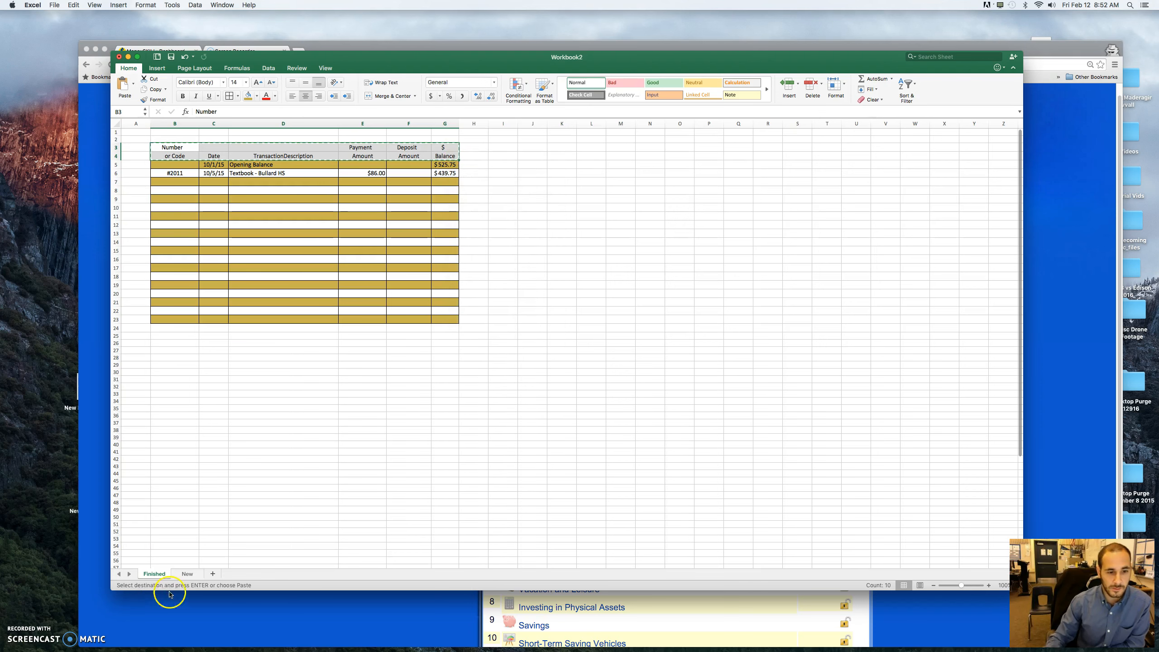
click(185, 574)
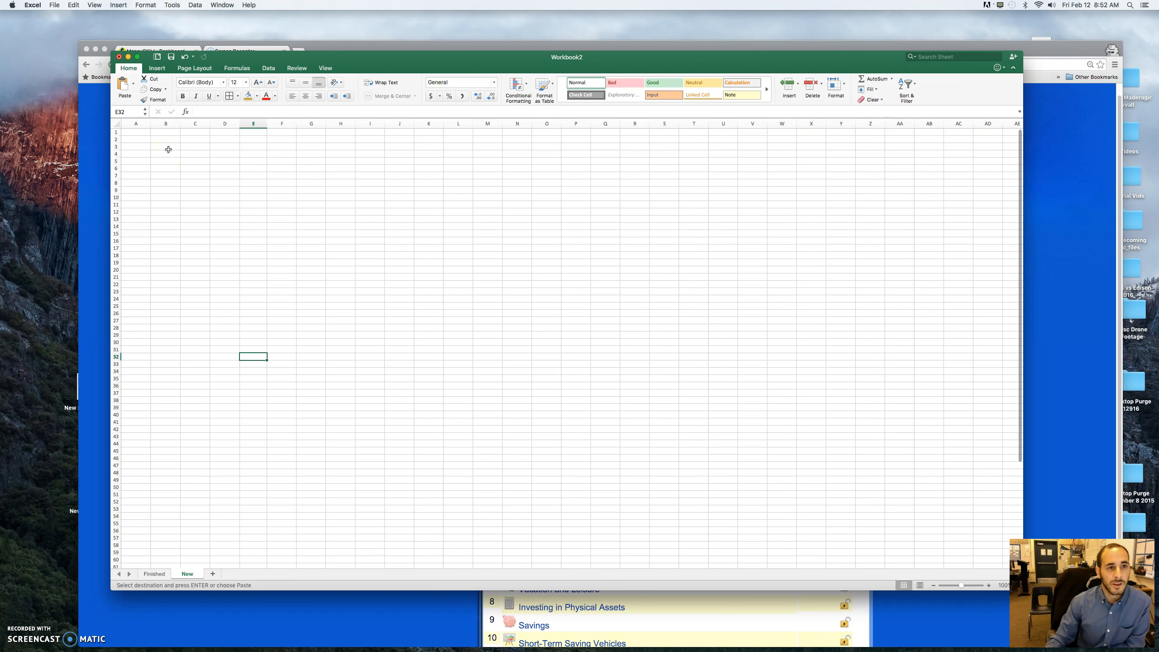
click(169, 148)
right_click(168, 147)
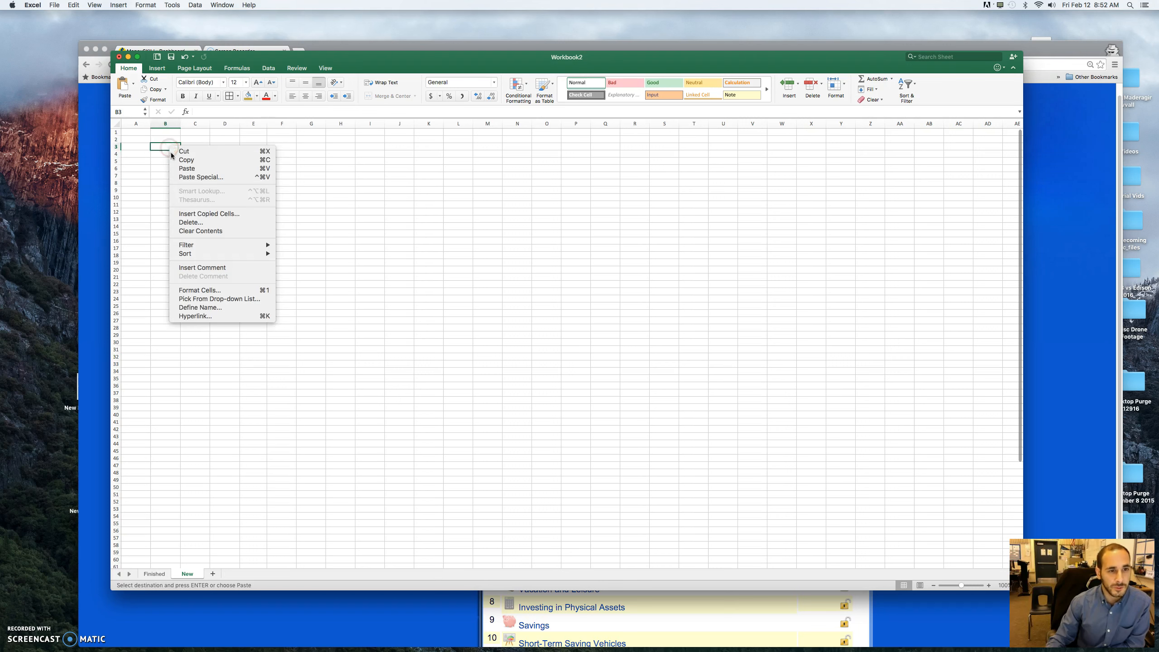
click(198, 171)
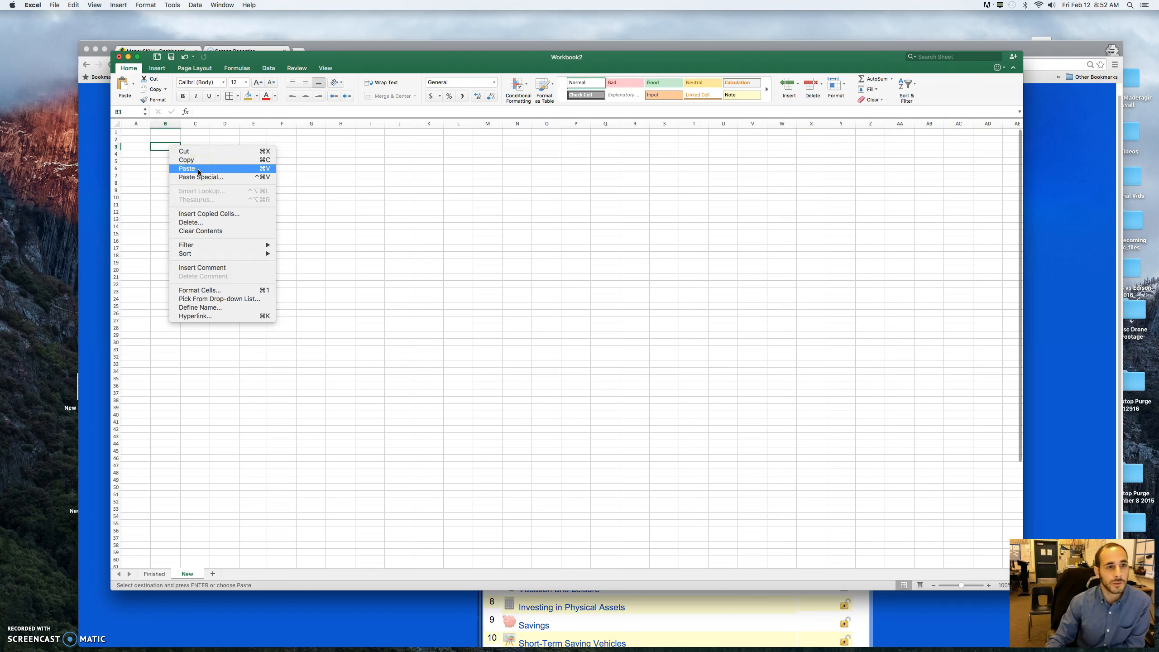
click(223, 200)
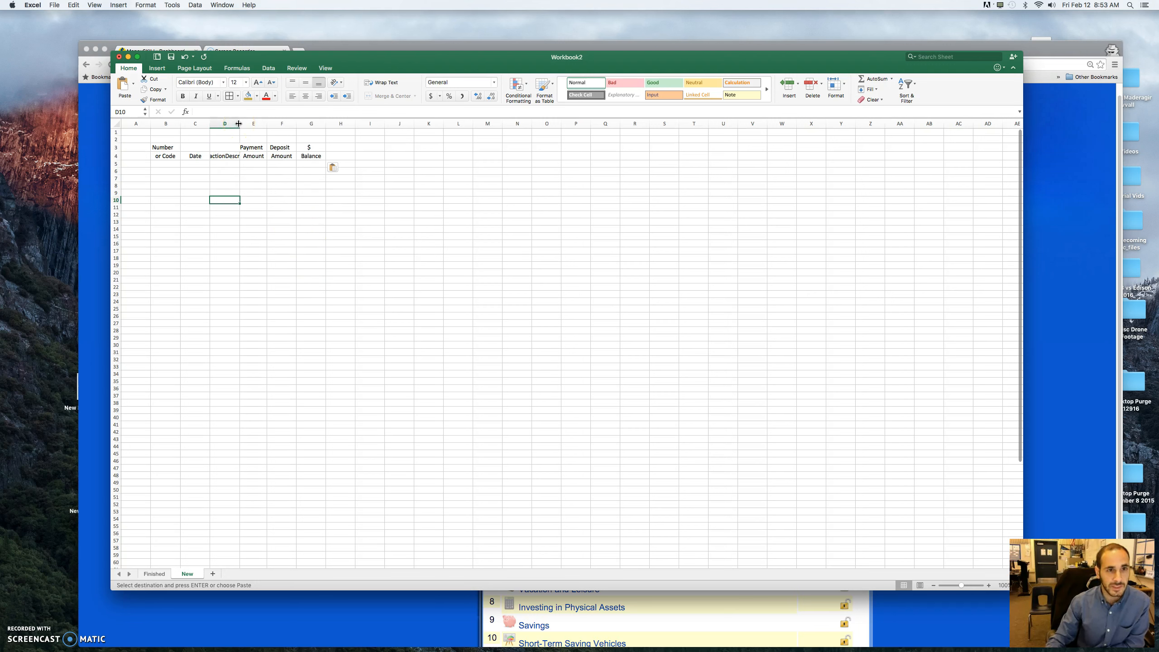
- Adjust the widths of columns C to G to fit their headings, making the TransactionDescription column the widest
drag(239, 123, 299, 123)
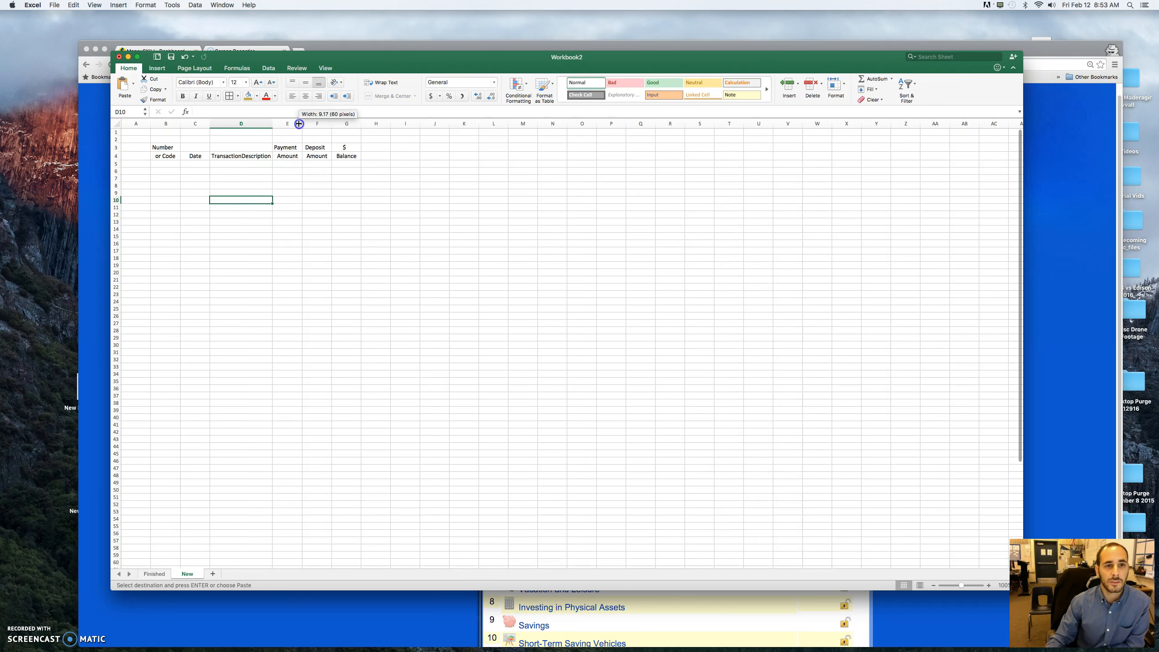
double_click(330, 123)
double_click(358, 122)
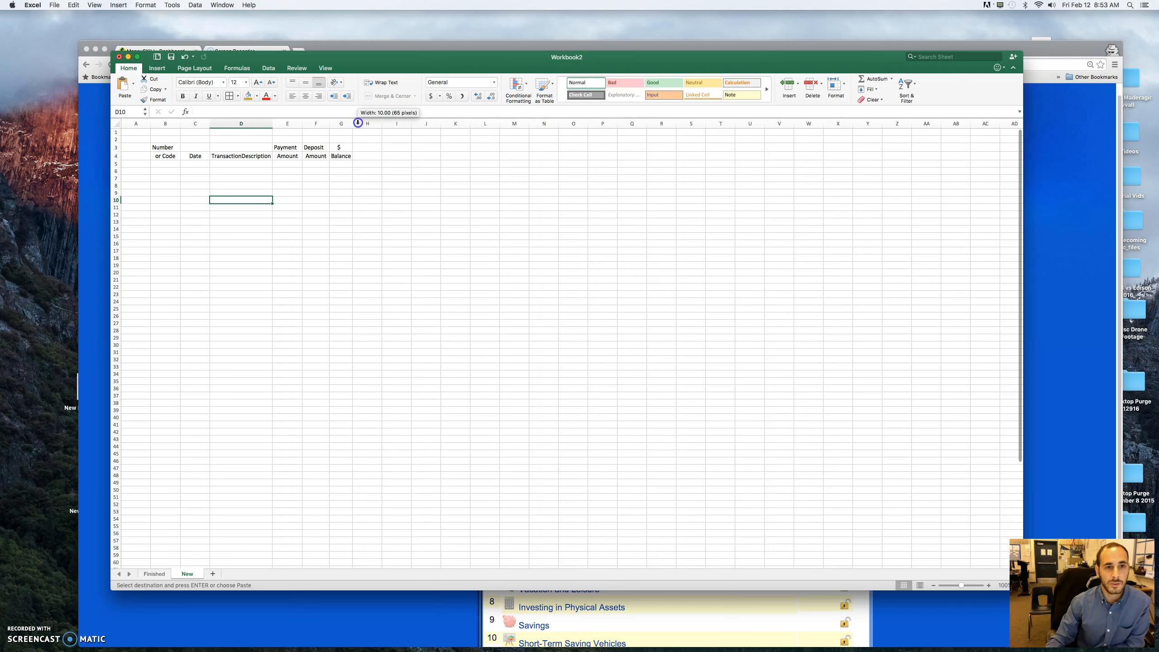
double_click(209, 124)
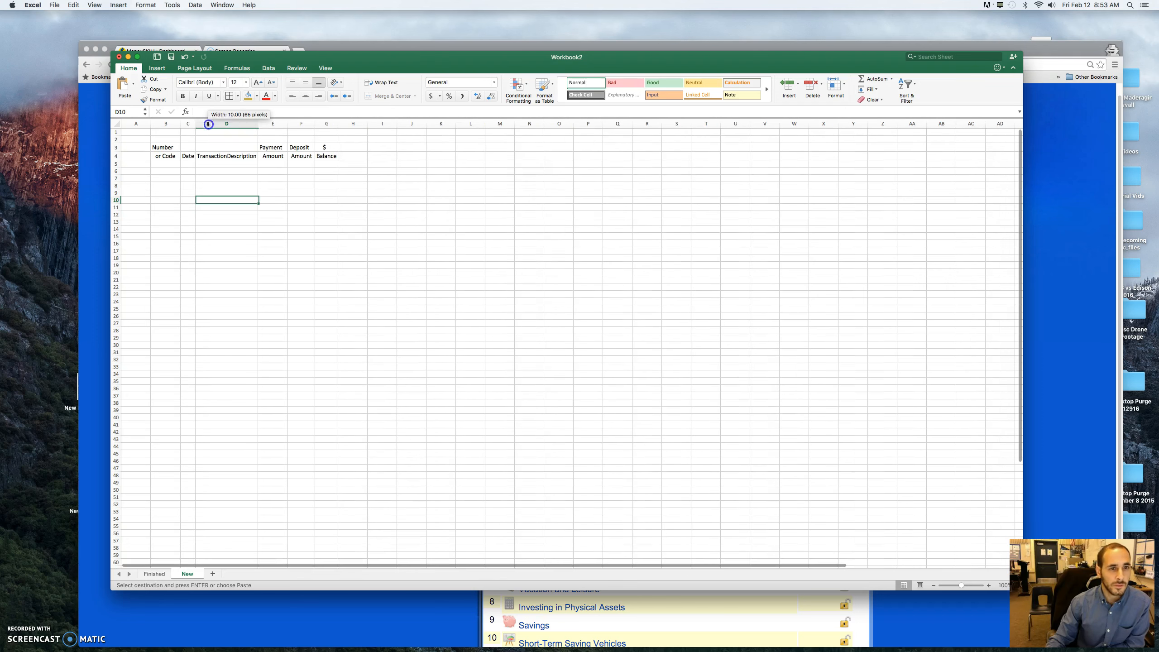
click(178, 123)
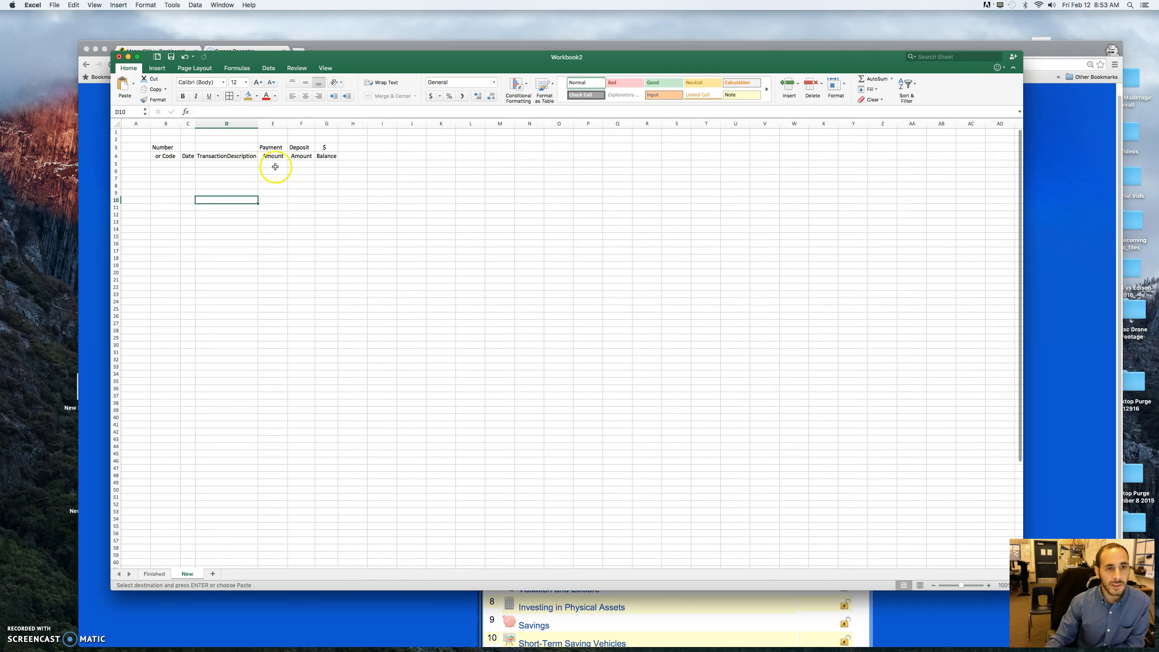
drag(196, 123, 432, 123)
click(371, 192)
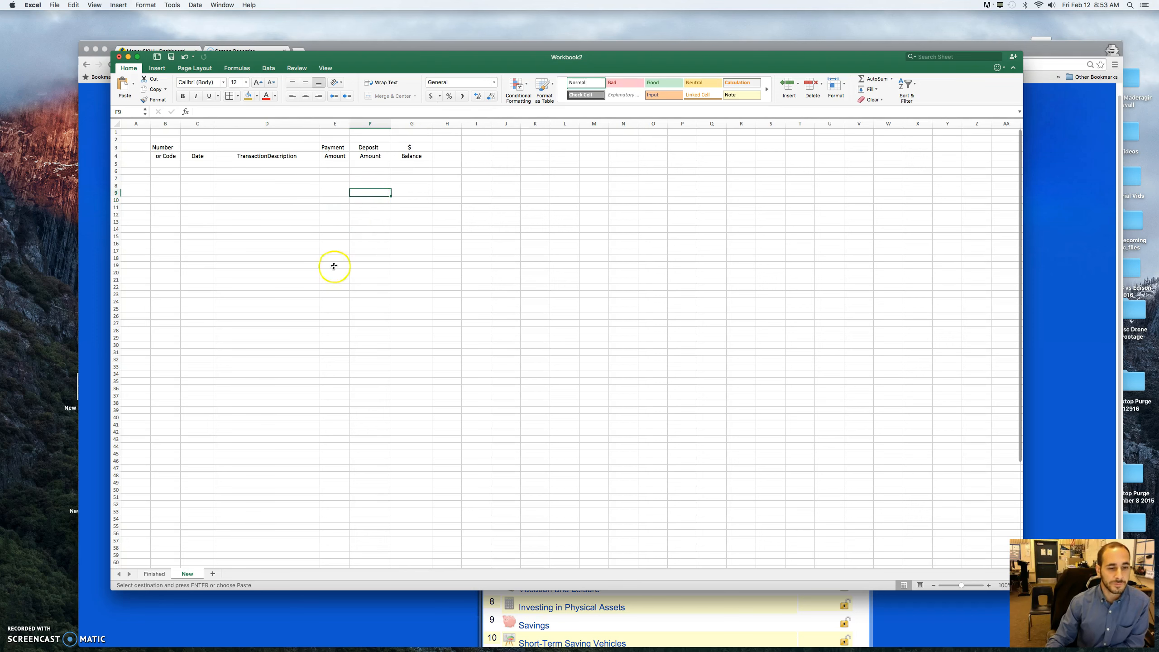
- Examine the alternating gold row shading of the register on the Finished sheet
click(154, 574)
click(240, 447)
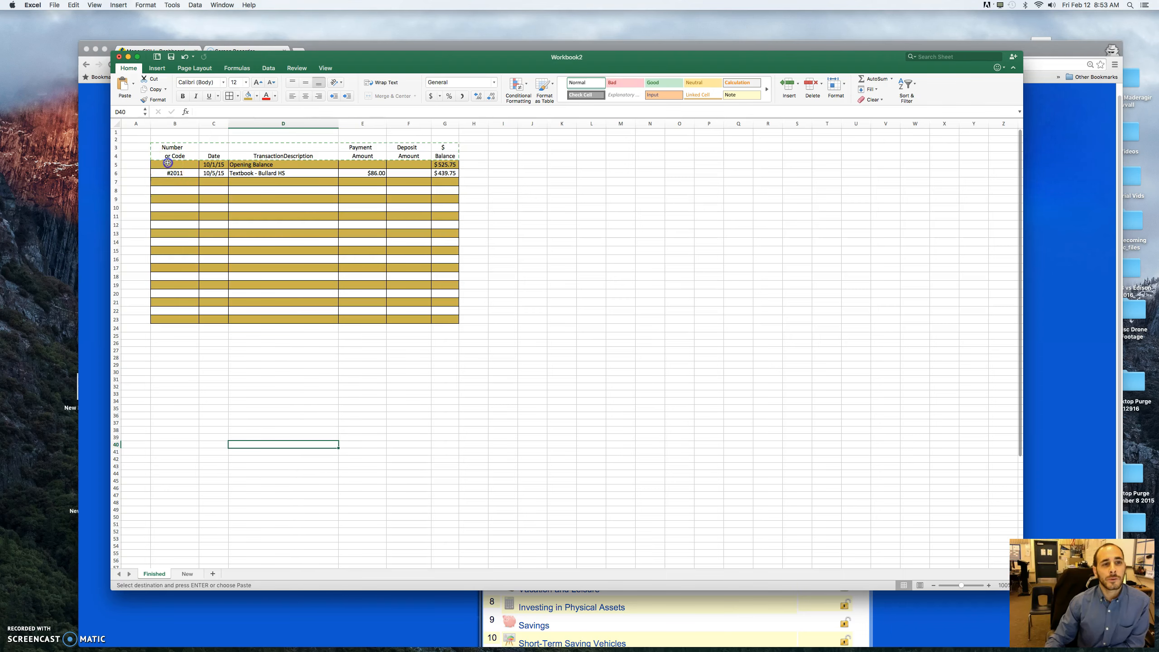
click(174, 181)
click(175, 198)
click(175, 216)
click(175, 233)
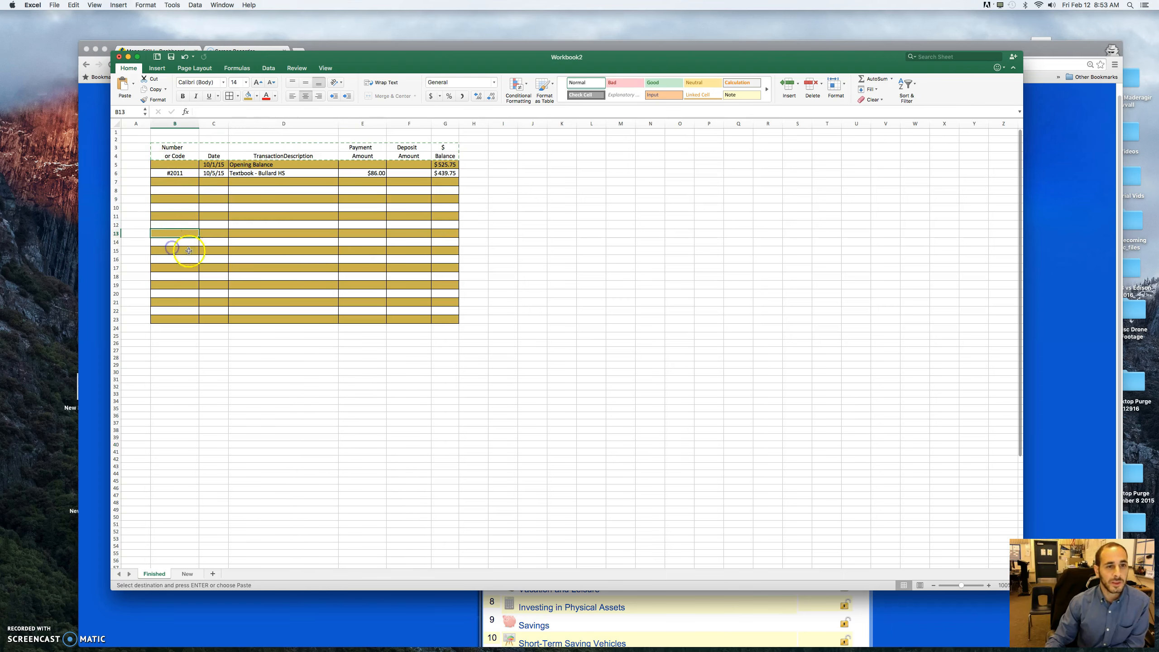
- Fill B5:G5 on the New sheet with the gold theme color
click(187, 574)
drag(153, 167, 400, 169)
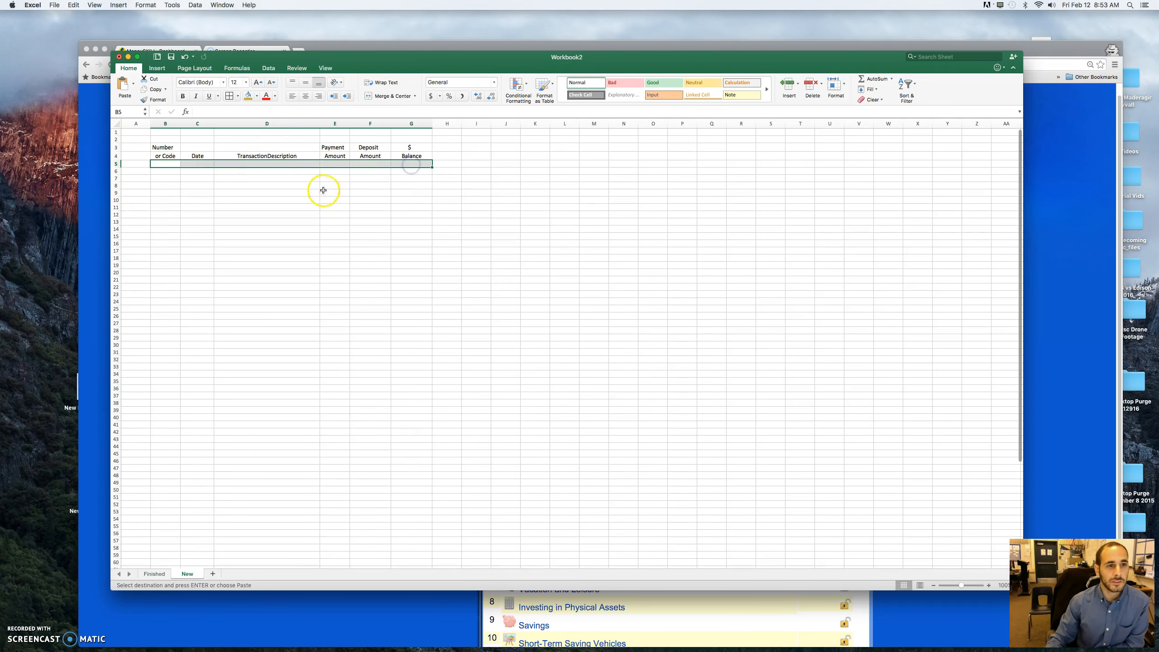
click(257, 97)
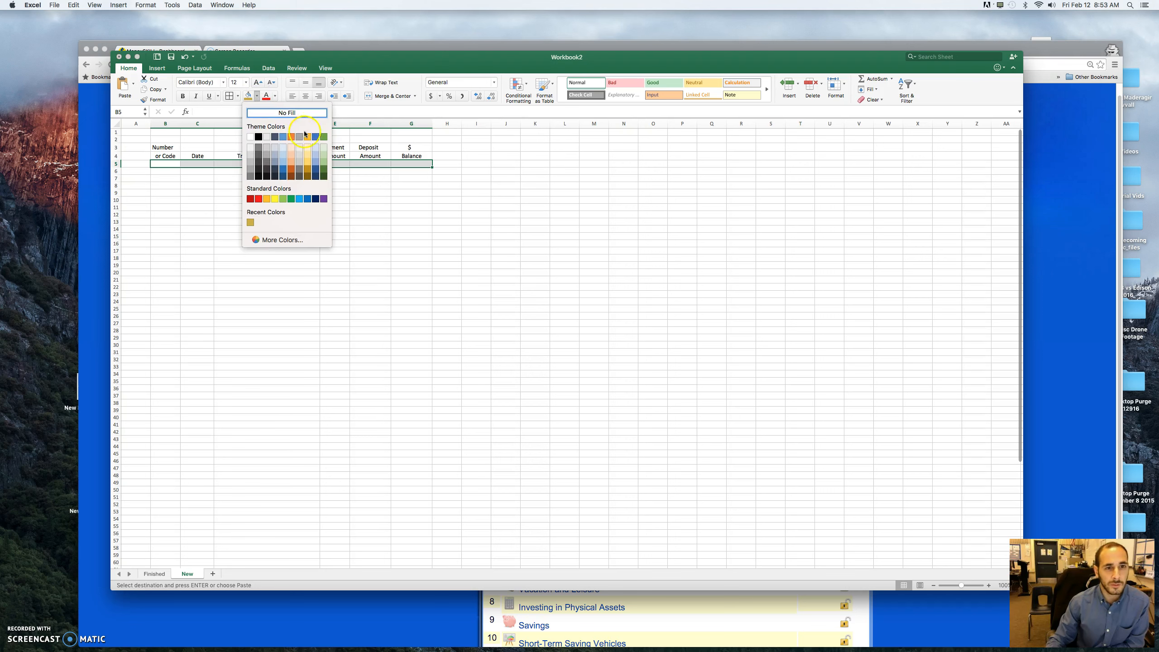
click(308, 137)
click(294, 219)
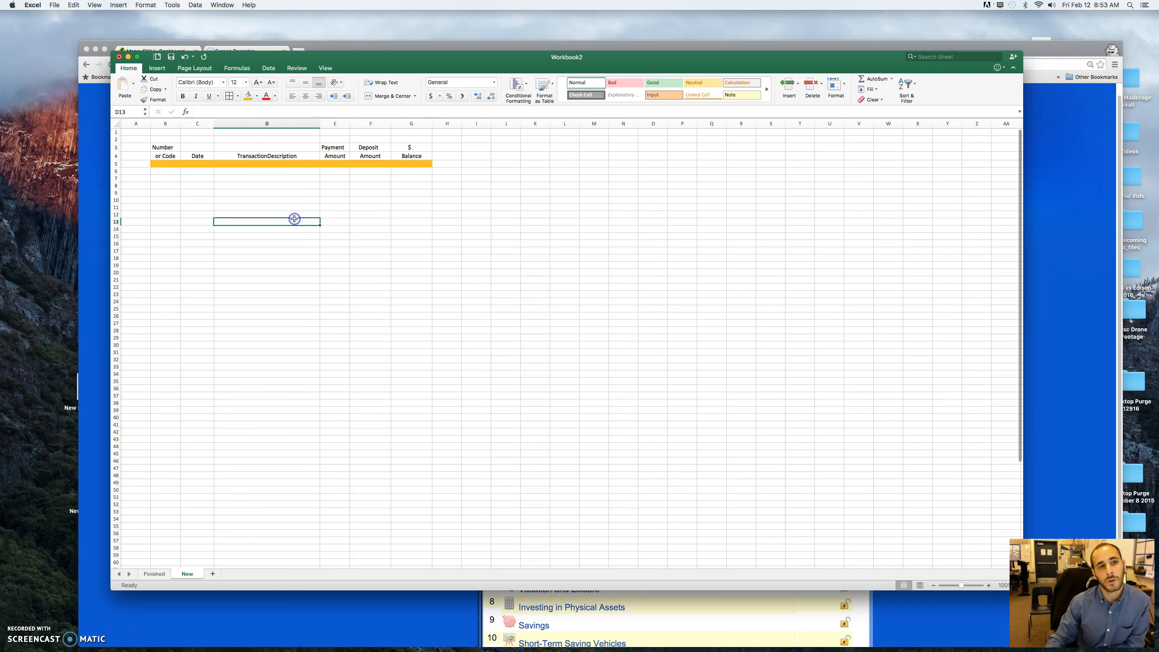
- Copy the gold row B5:G5 and paste it into every second row from row 7 down to row 19
drag(158, 167, 201, 165)
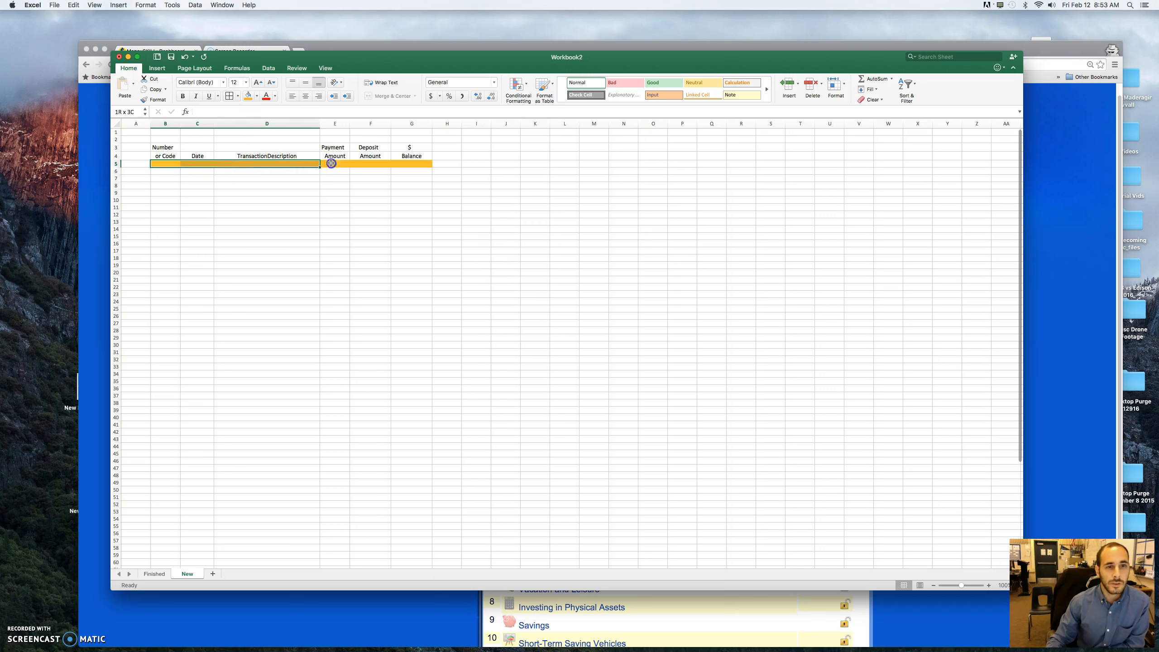
right_click(421, 165)
click(474, 178)
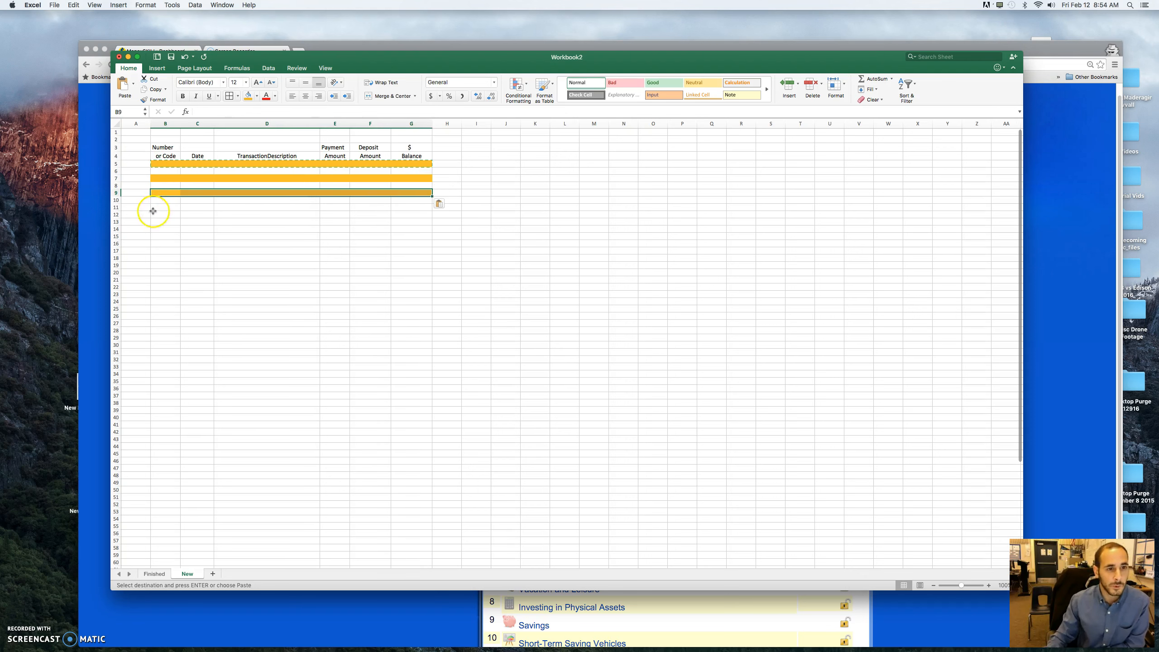
key(super+v)
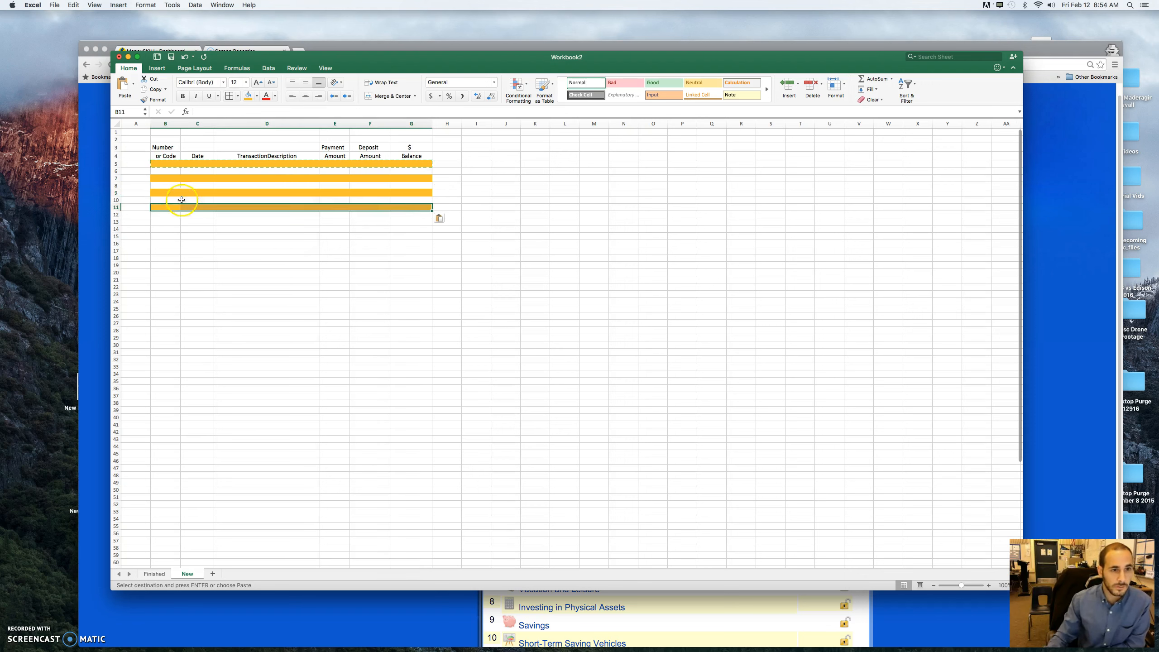
click(167, 222)
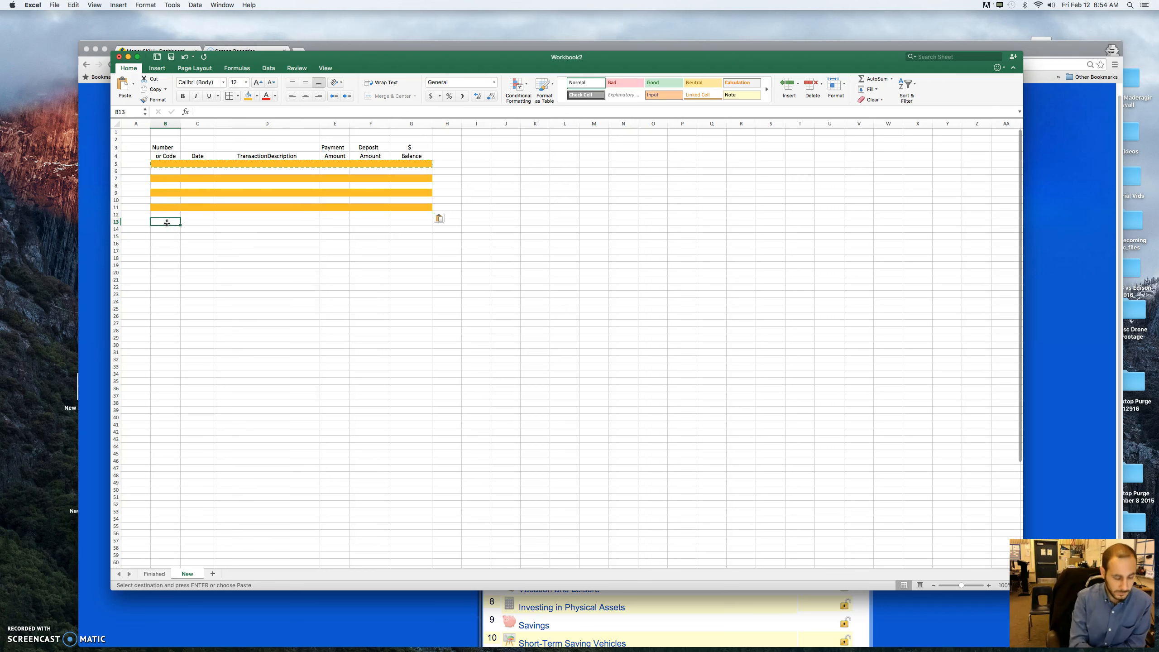
key(super+v)
click(170, 236)
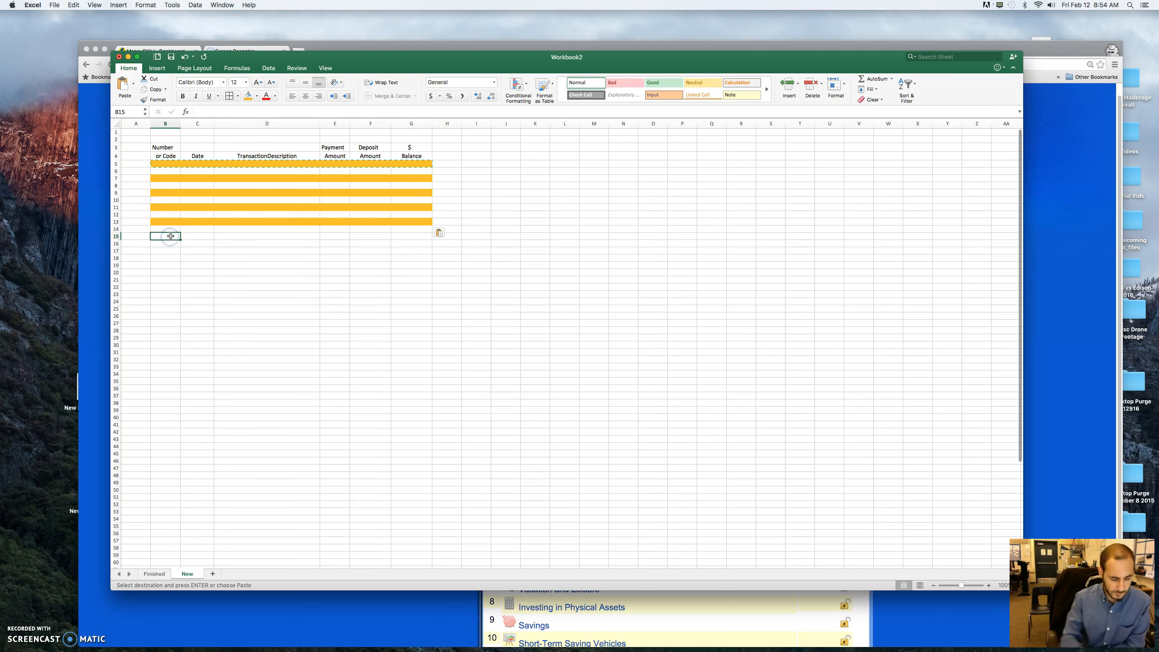
key(super+v)
click(170, 249)
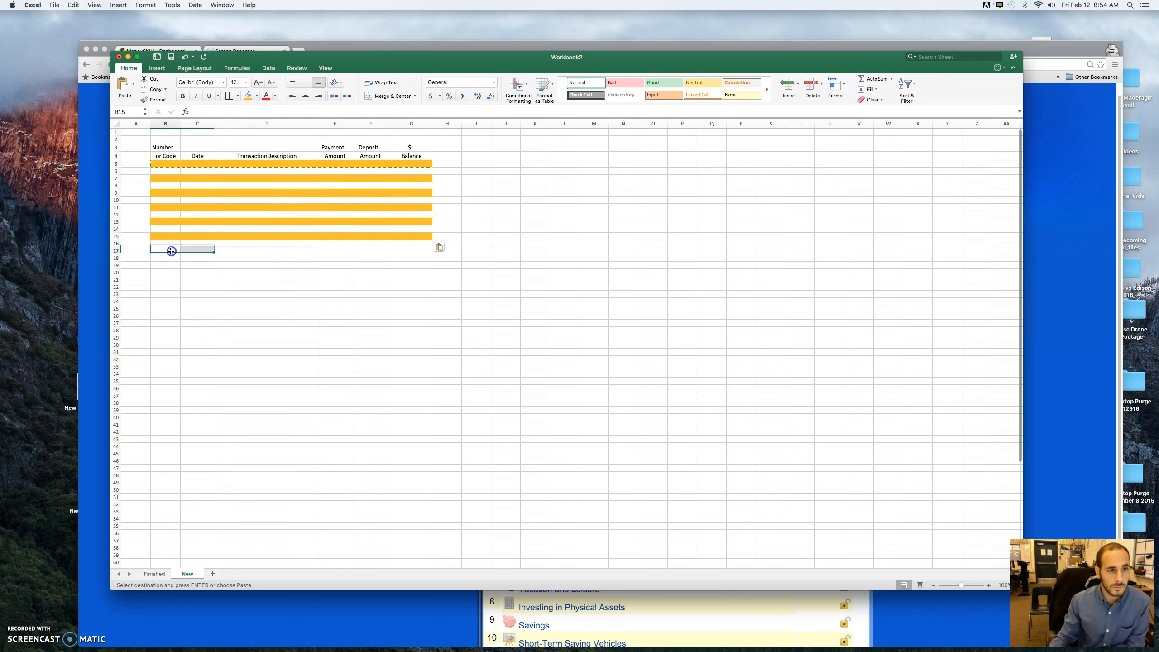
key(super+v)
click(171, 266)
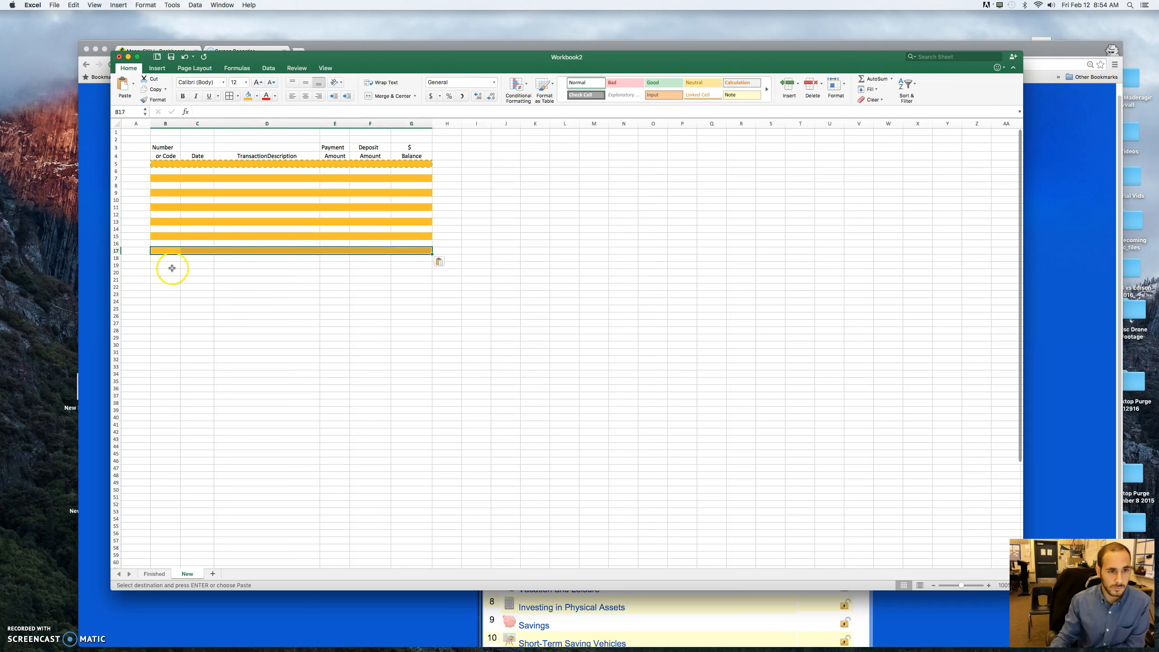
key(super+v)
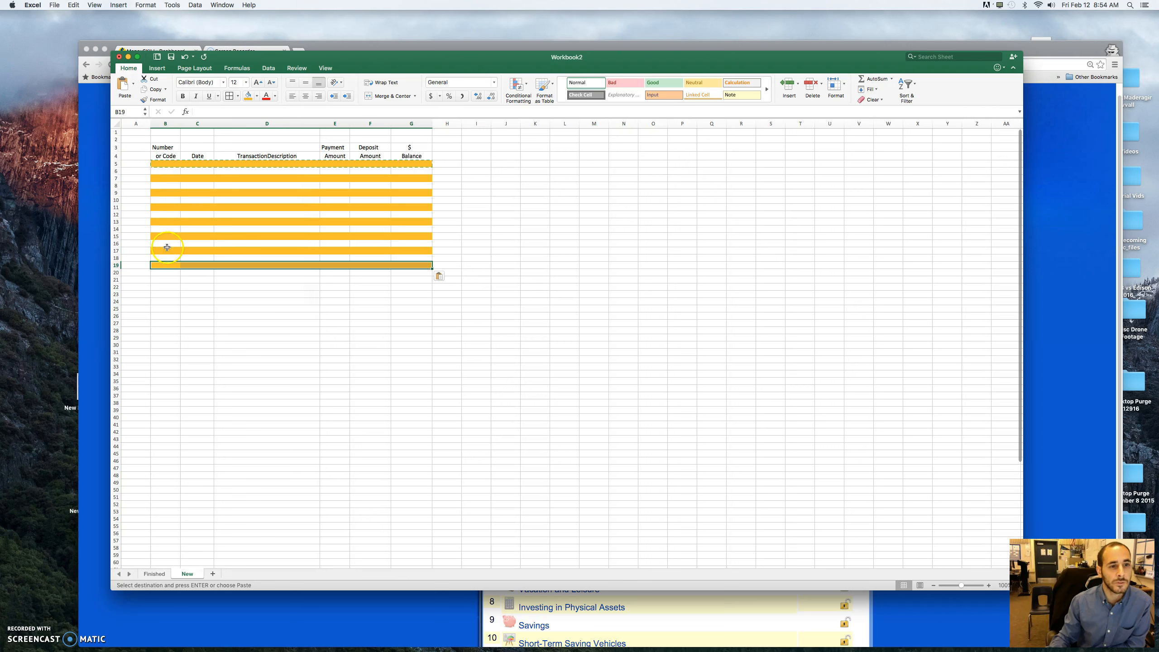
- Delete the whole of row 19 from the New sheet
click(116, 266)
right_click(115, 266)
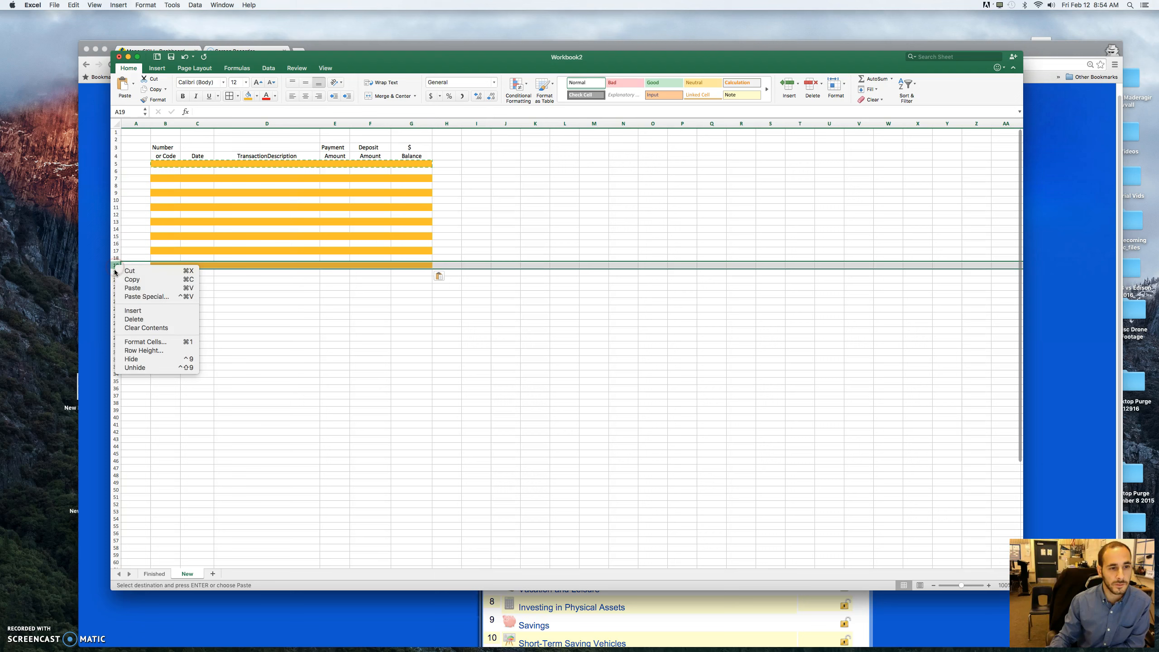
click(147, 318)
click(218, 308)
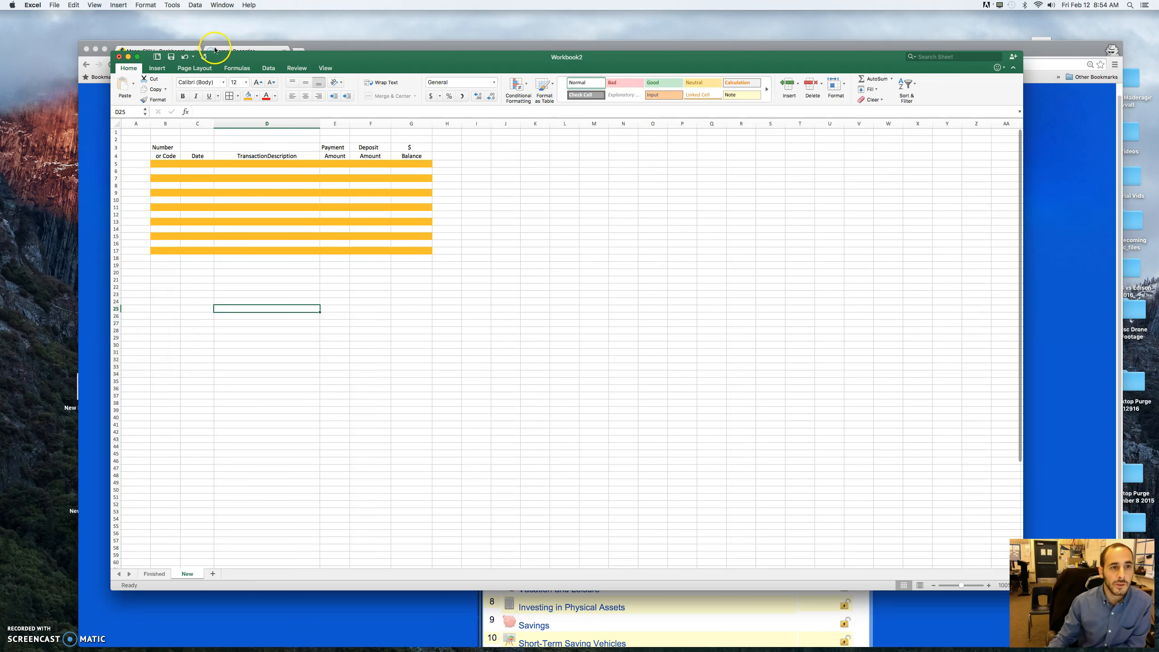
- Apply All Borders to the striped register range B5:G17
drag(171, 164, 424, 250)
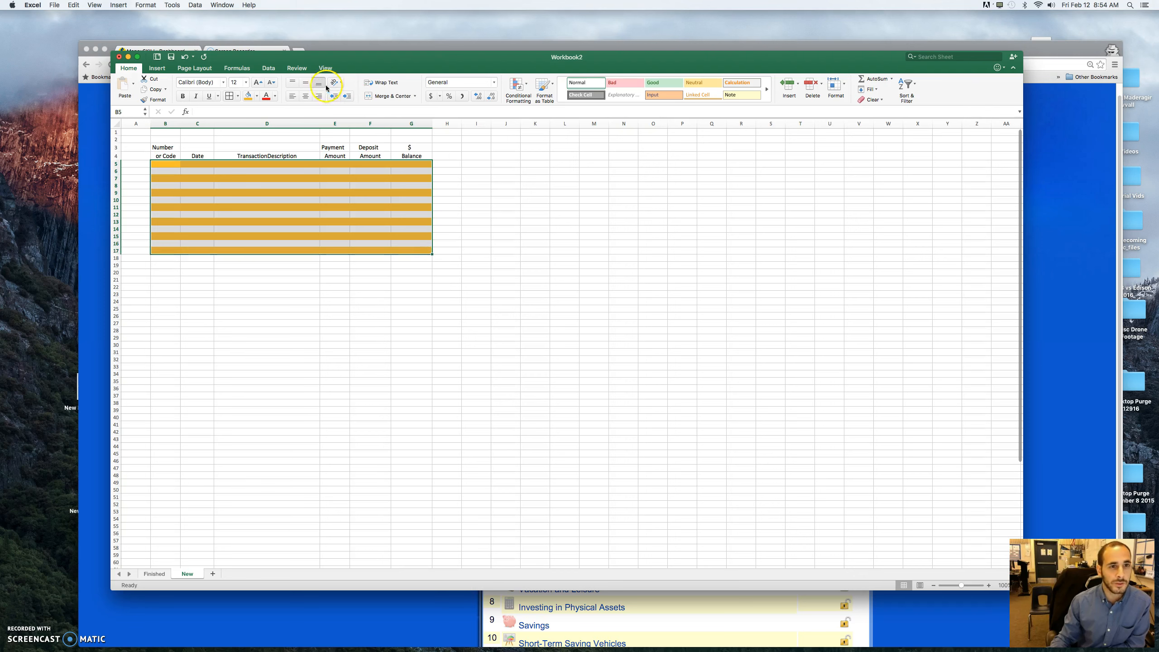
click(237, 97)
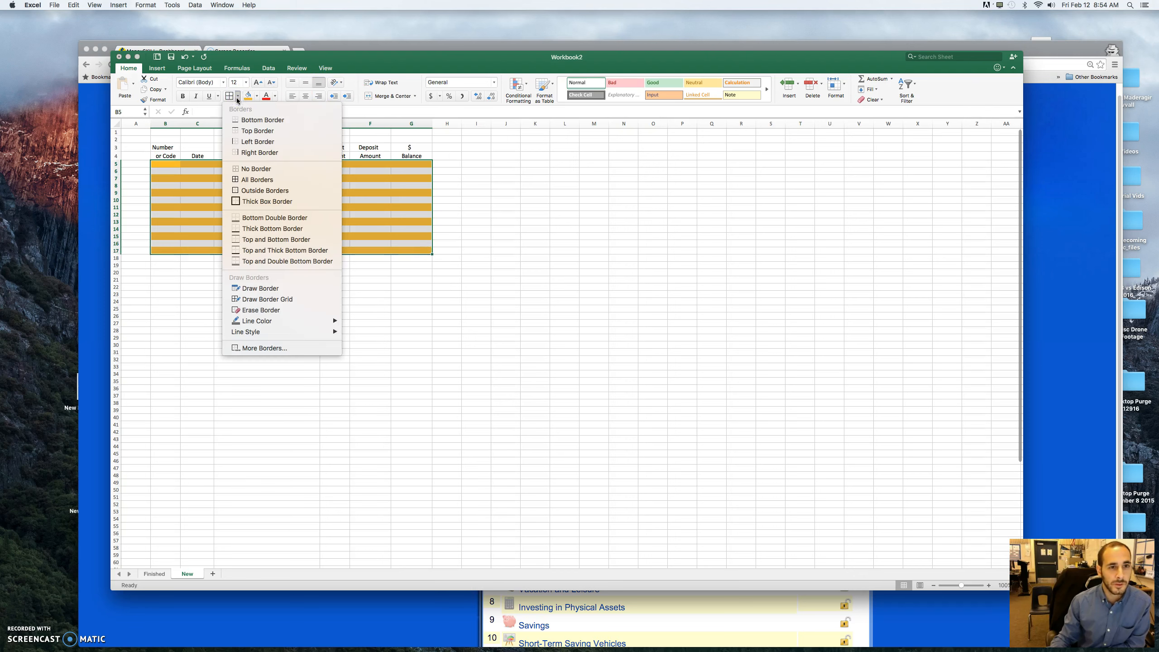
click(272, 181)
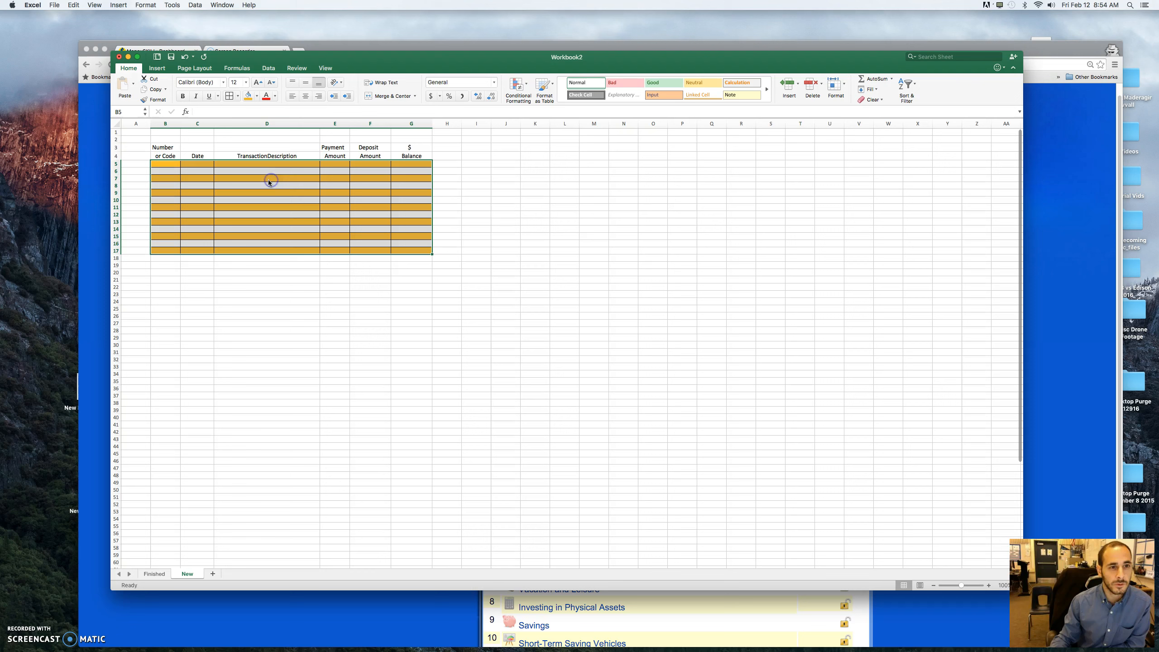
click(579, 222)
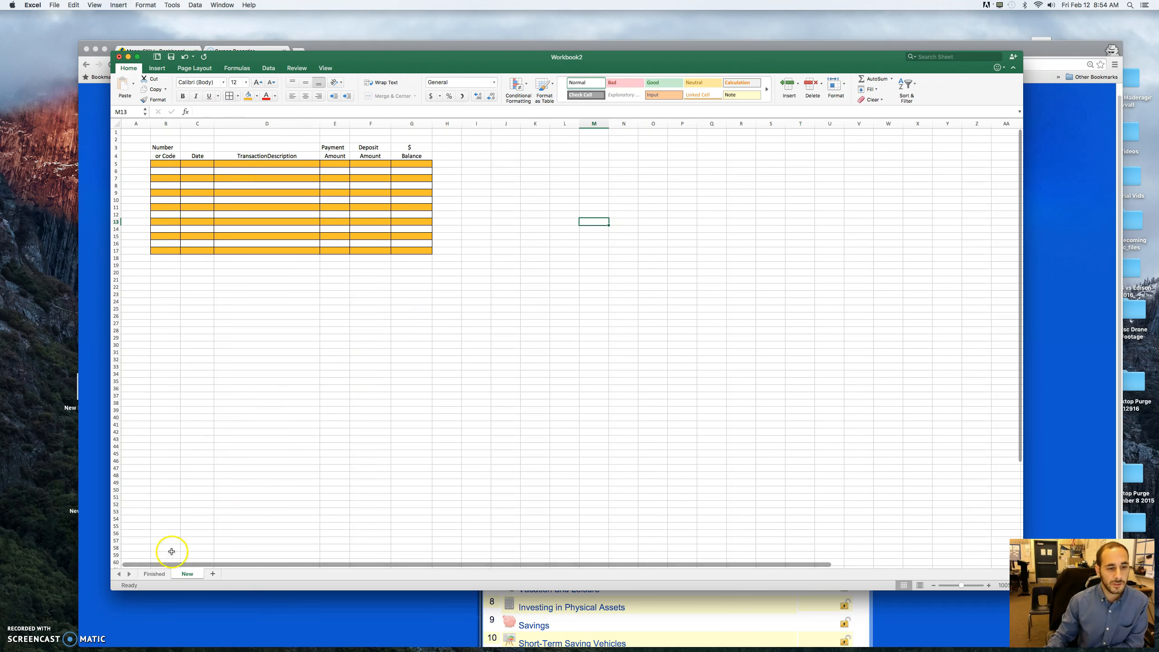
- Following the Finished sheet, enter the date 1-Oct in C5 and the description "Opening Balance" in D5 of the New sheet
click(155, 574)
click(301, 443)
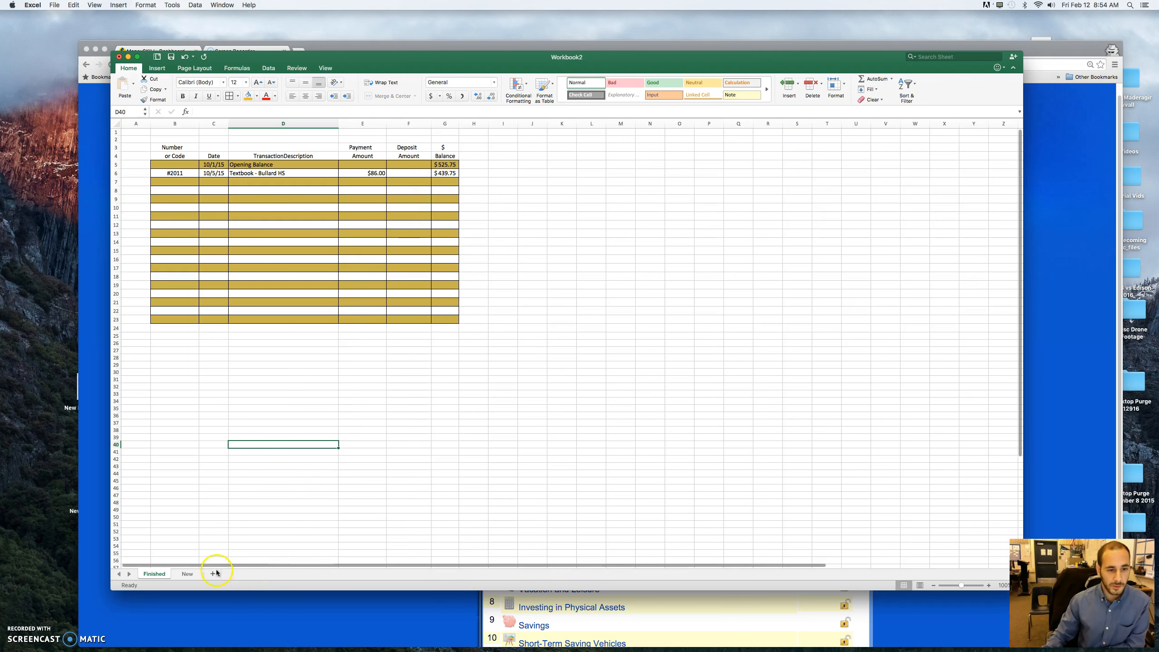
click(187, 573)
click(192, 165)
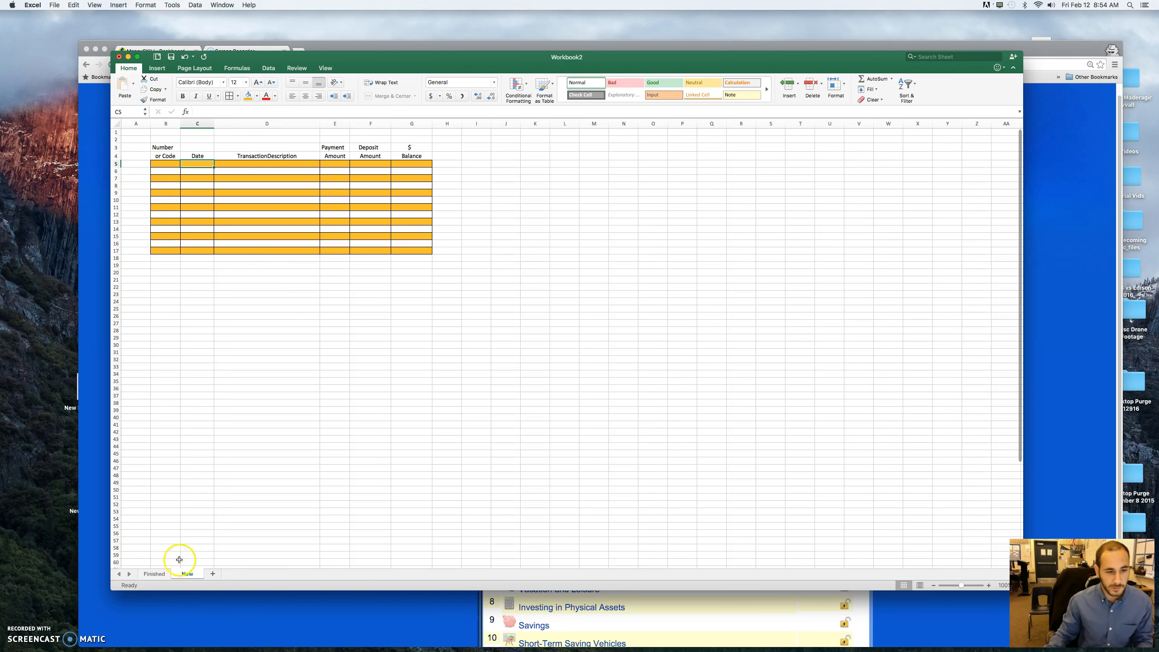
click(154, 574)
click(187, 573)
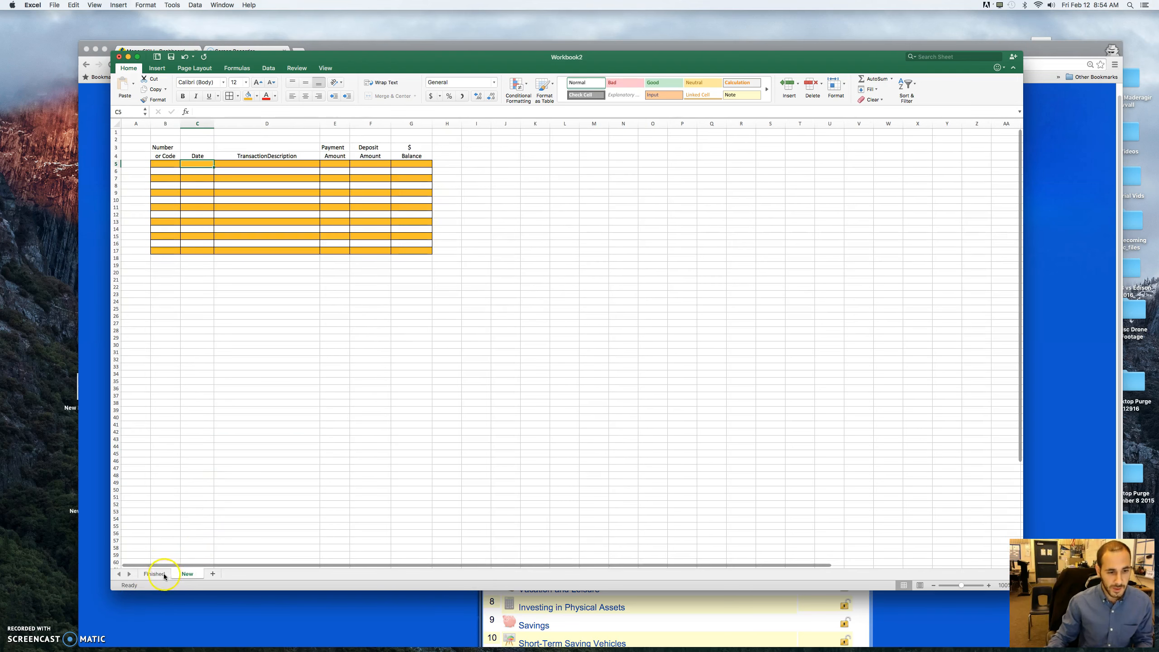
click(154, 573)
click(187, 574)
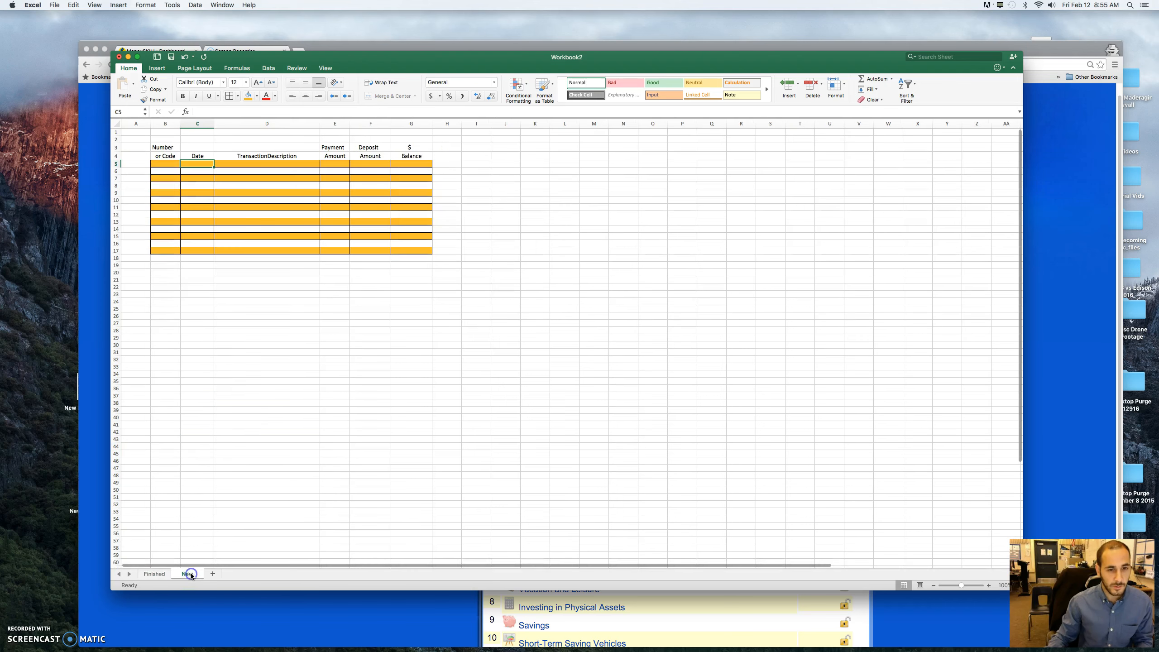
text(10/1)
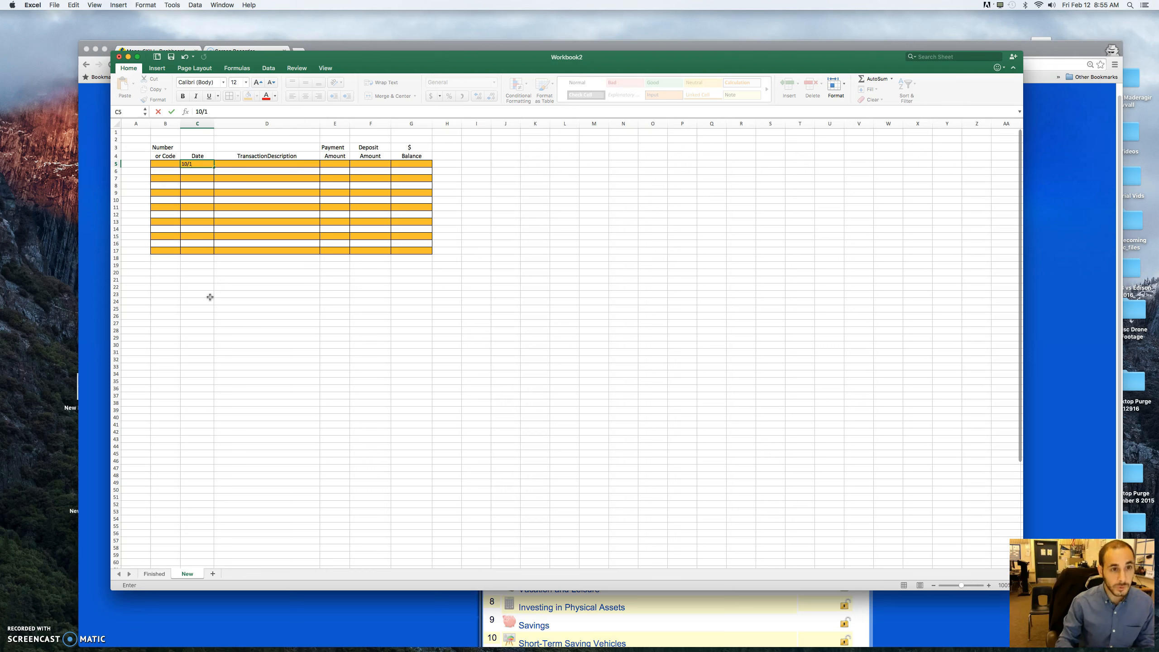
key(Return)
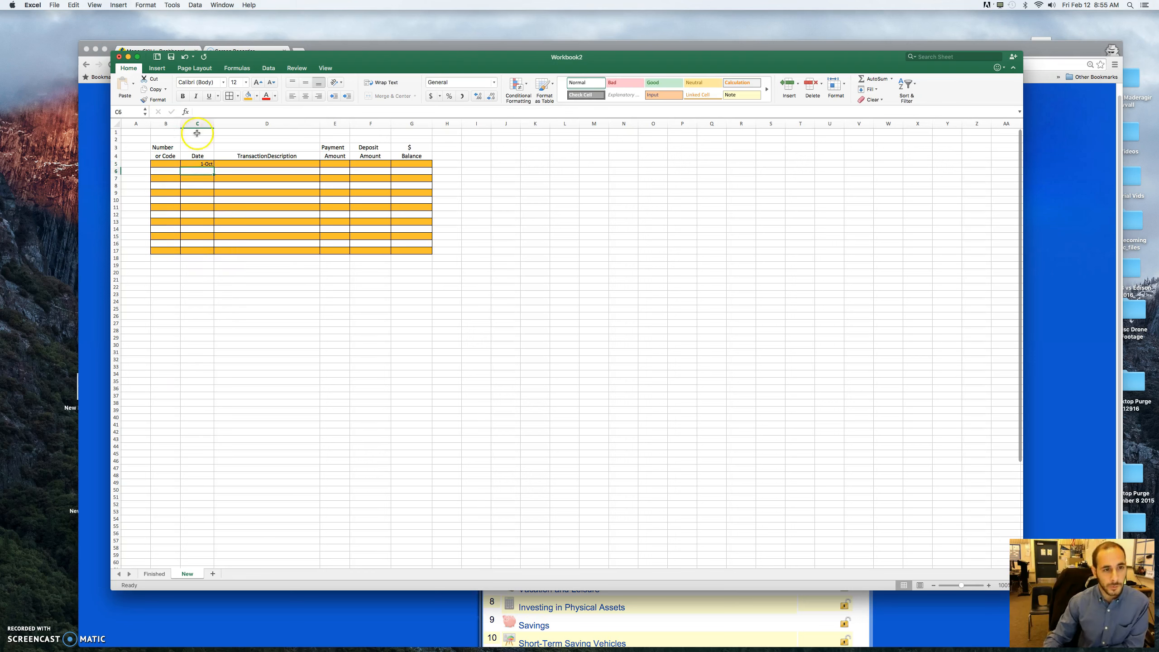
click(237, 165)
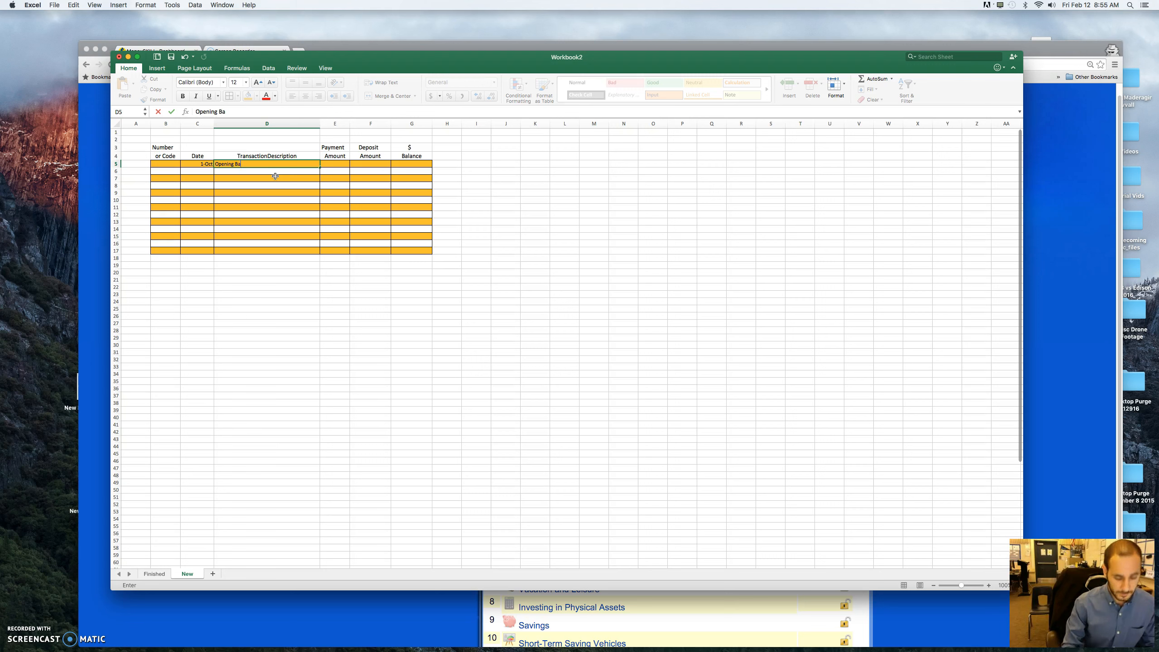
key(Tab)
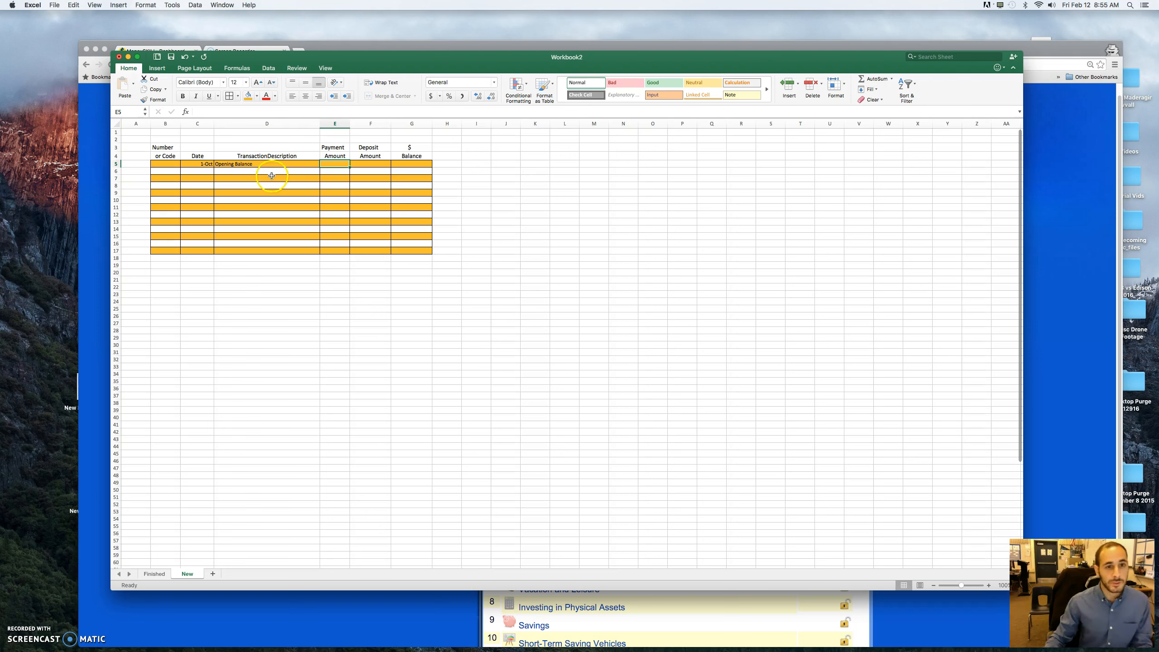
- Enter the opening balance amount 525.75 in G5 of the New sheet, taking the figure from the Finished sheet
click(368, 163)
click(409, 164)
click(155, 573)
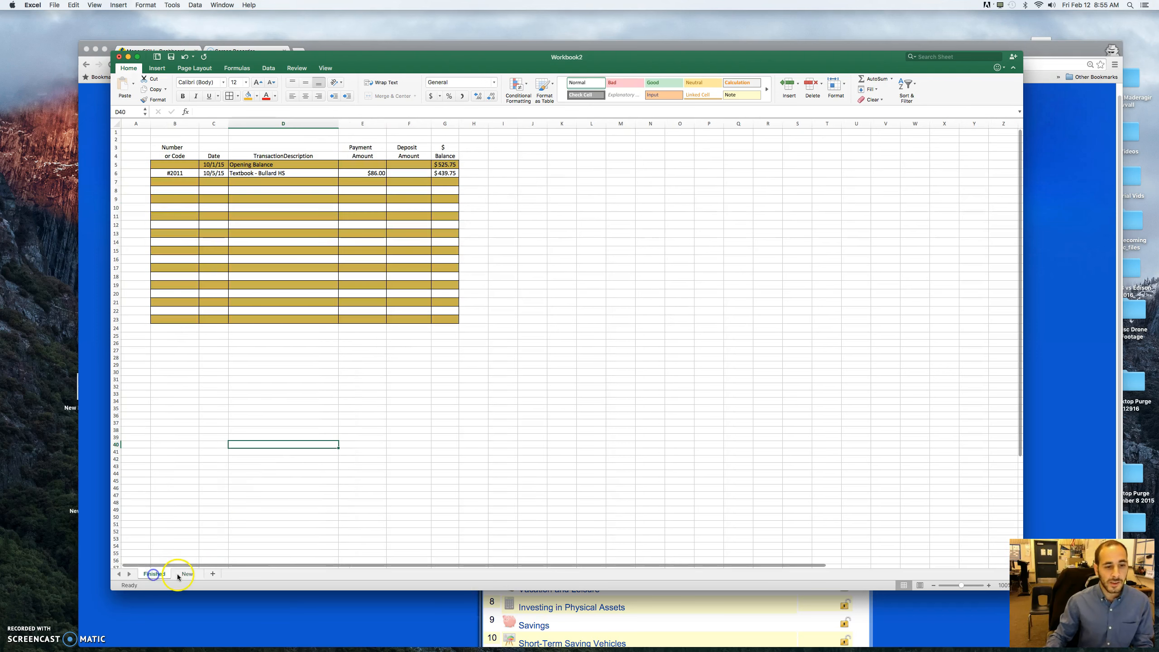
click(184, 574)
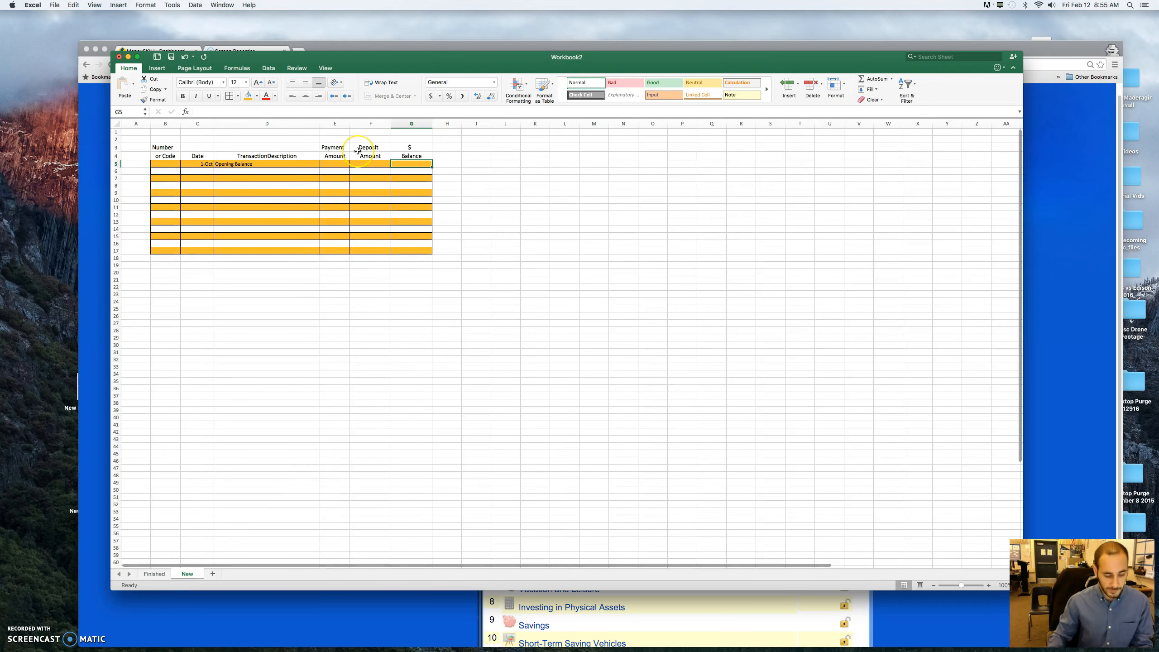
text(525.75)
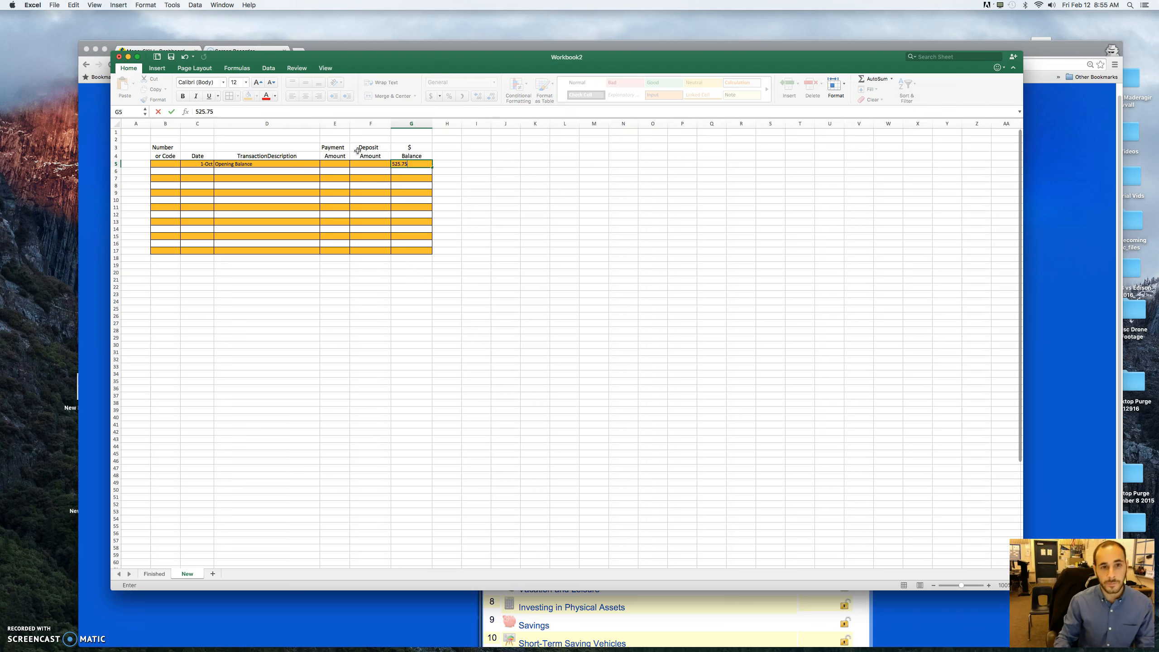
key(Return)
- Enter the check number #2011 in B6 of the New sheet, as in the Finished sheet's second entry
click(332, 148)
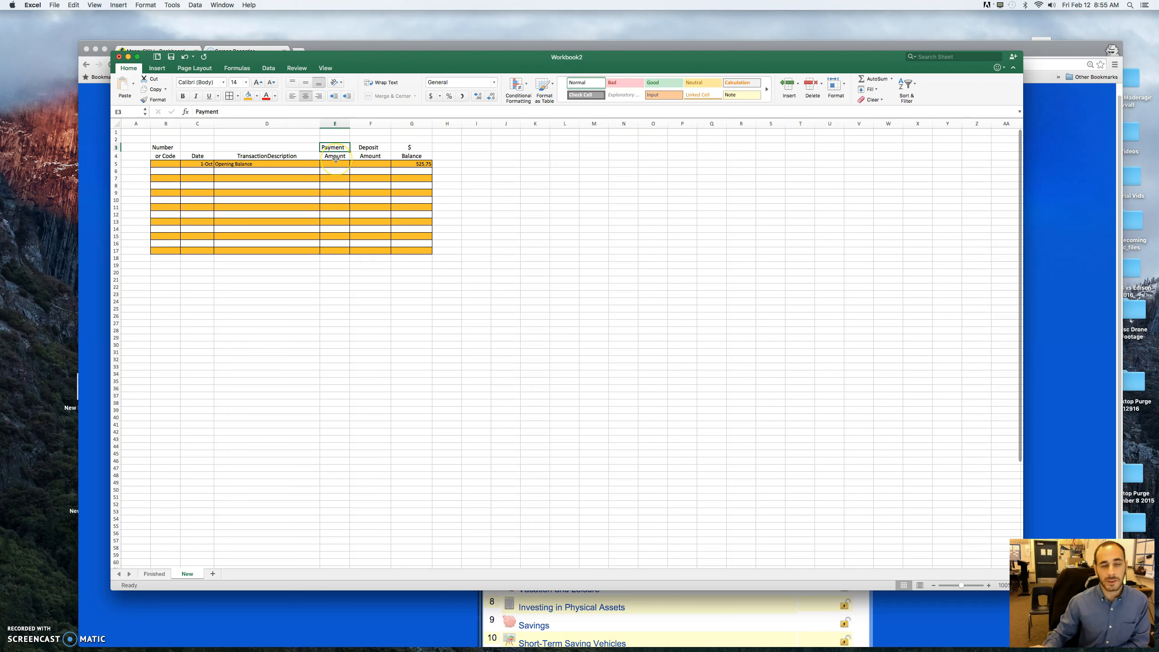
click(373, 156)
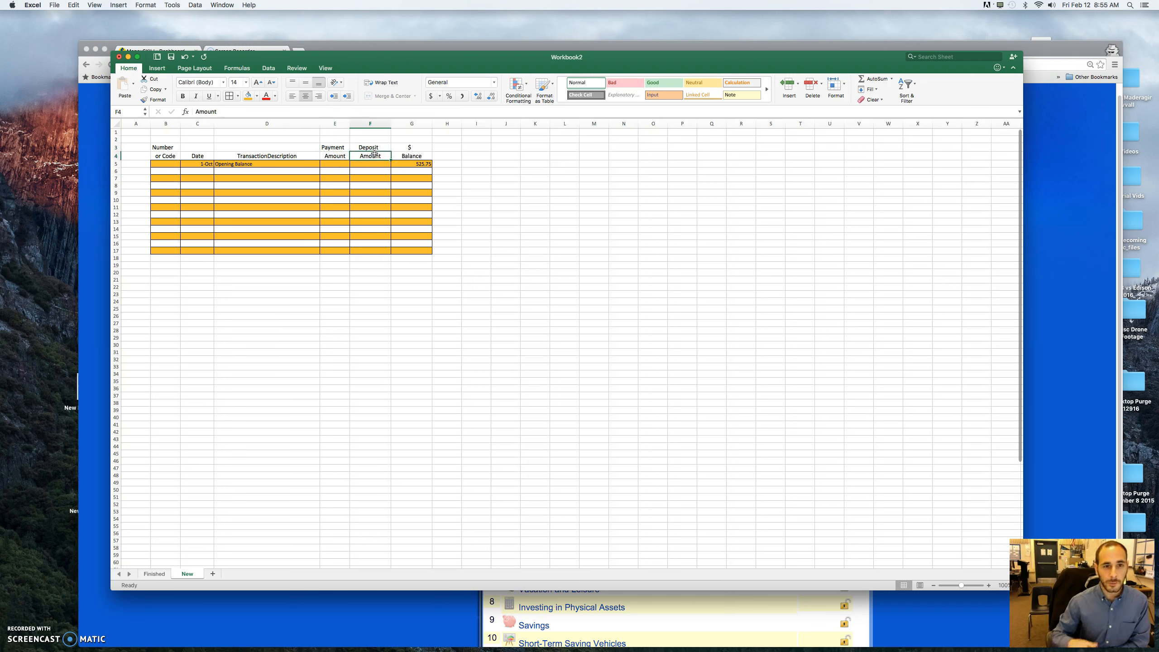
click(153, 574)
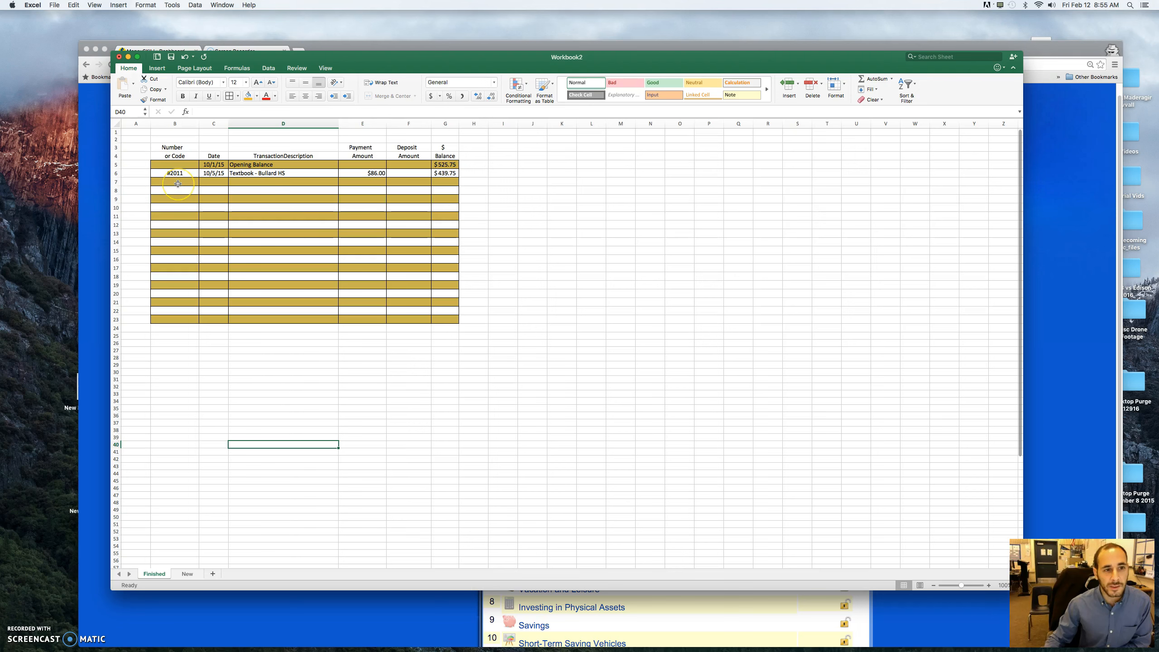
click(187, 574)
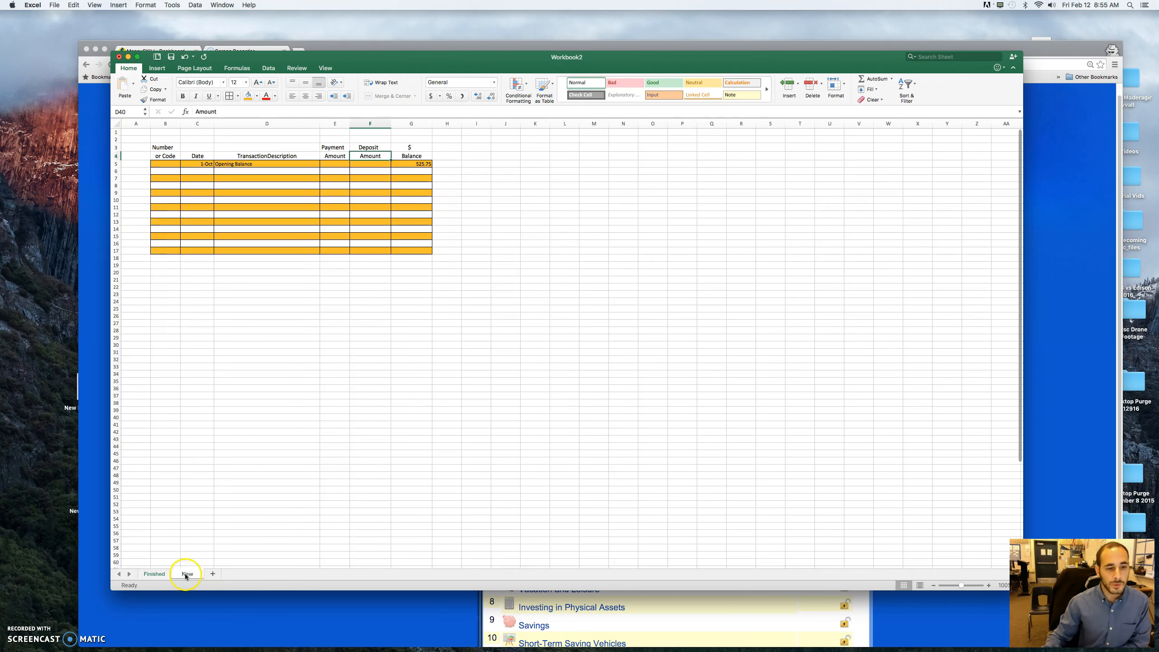
click(166, 168)
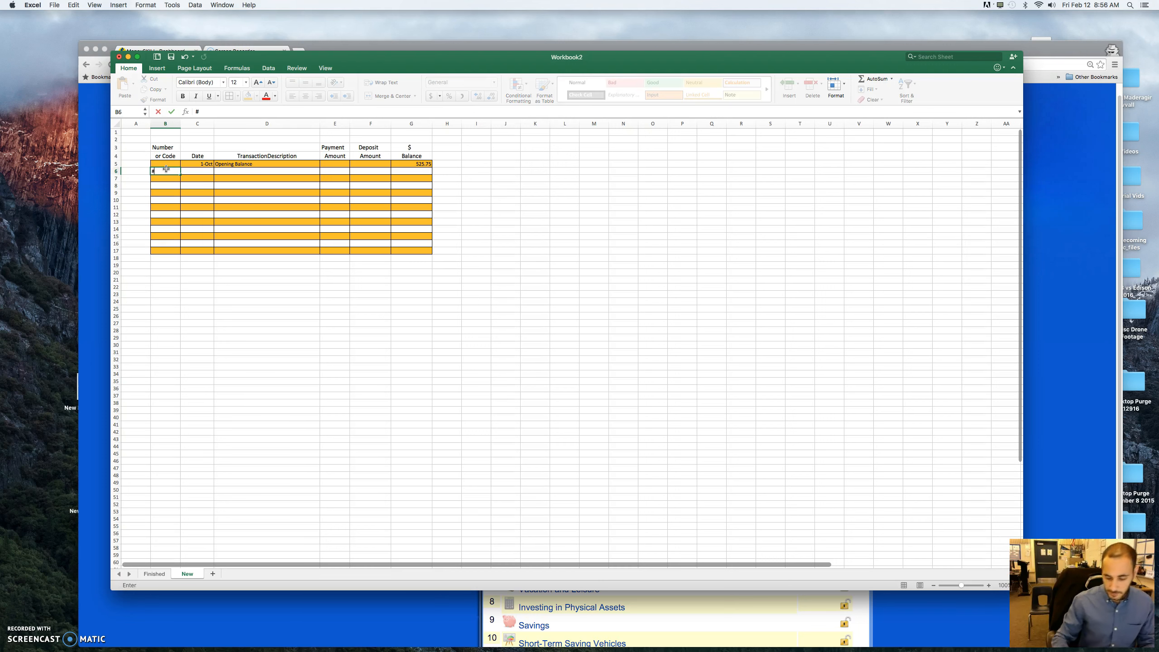
text(#2011)
key(Return)
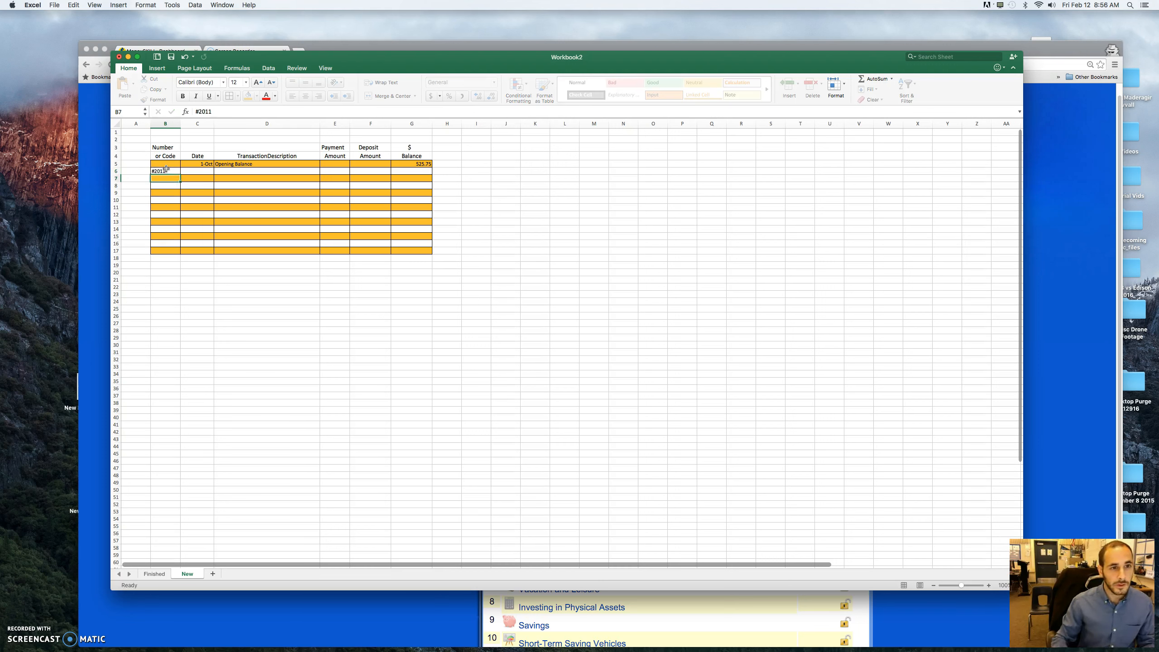
- Enter 5-Oct as the transaction date in C6 of the New sheet, matching the Finished sheet
click(155, 575)
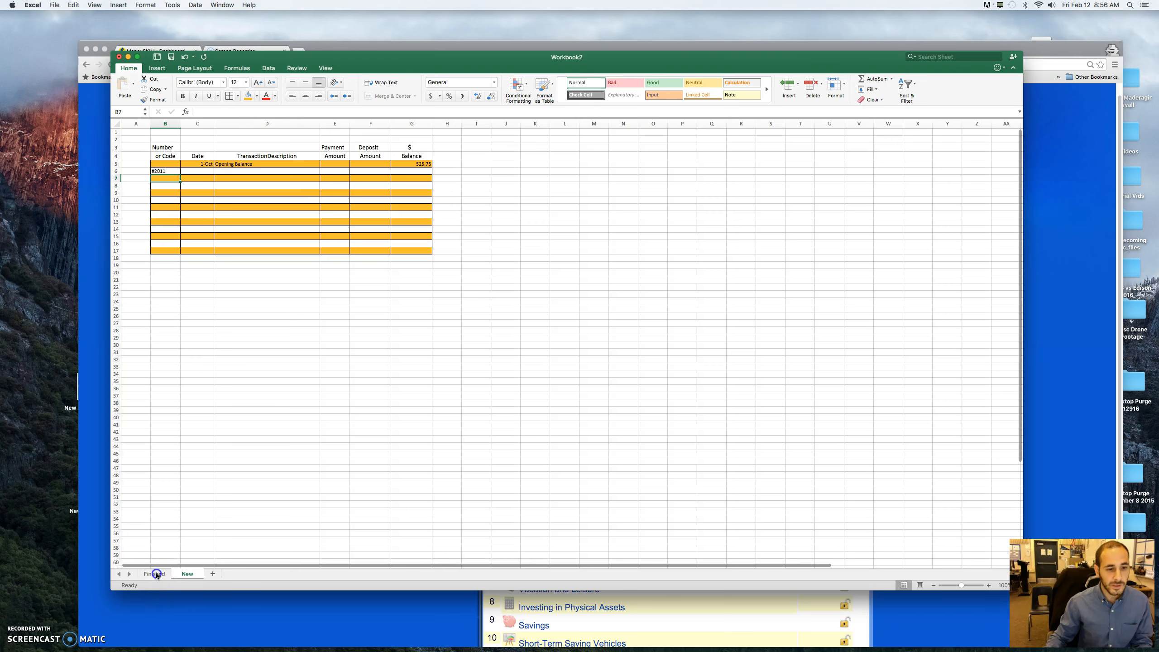
click(186, 574)
click(199, 171)
text(10)
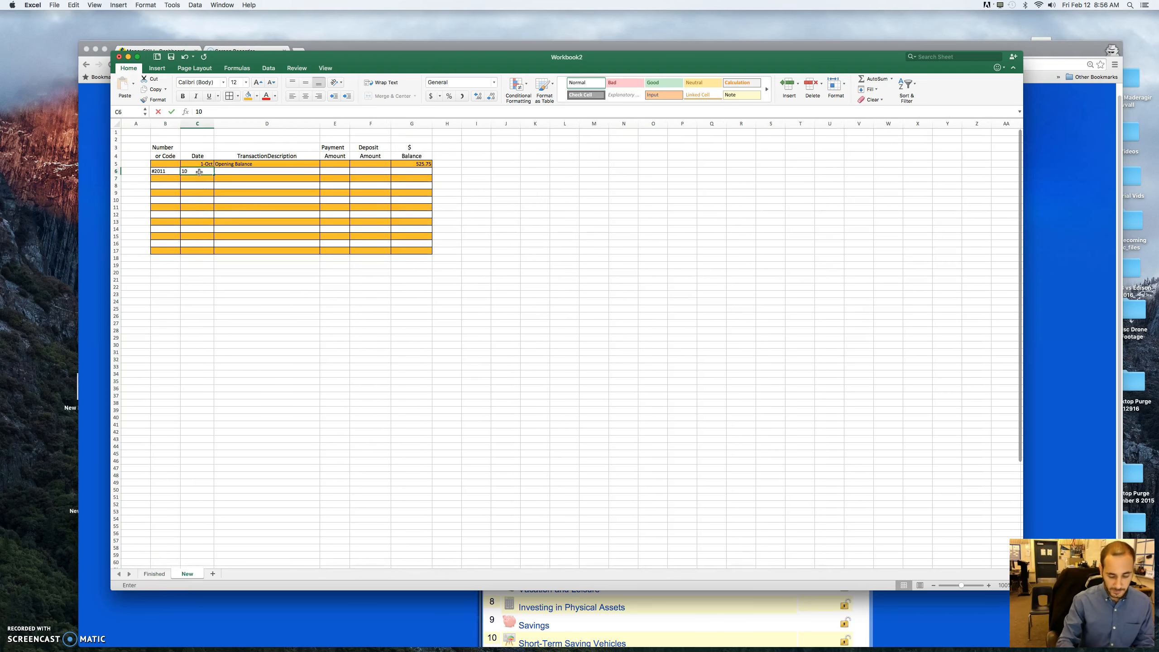
text(/5)
key(Return)
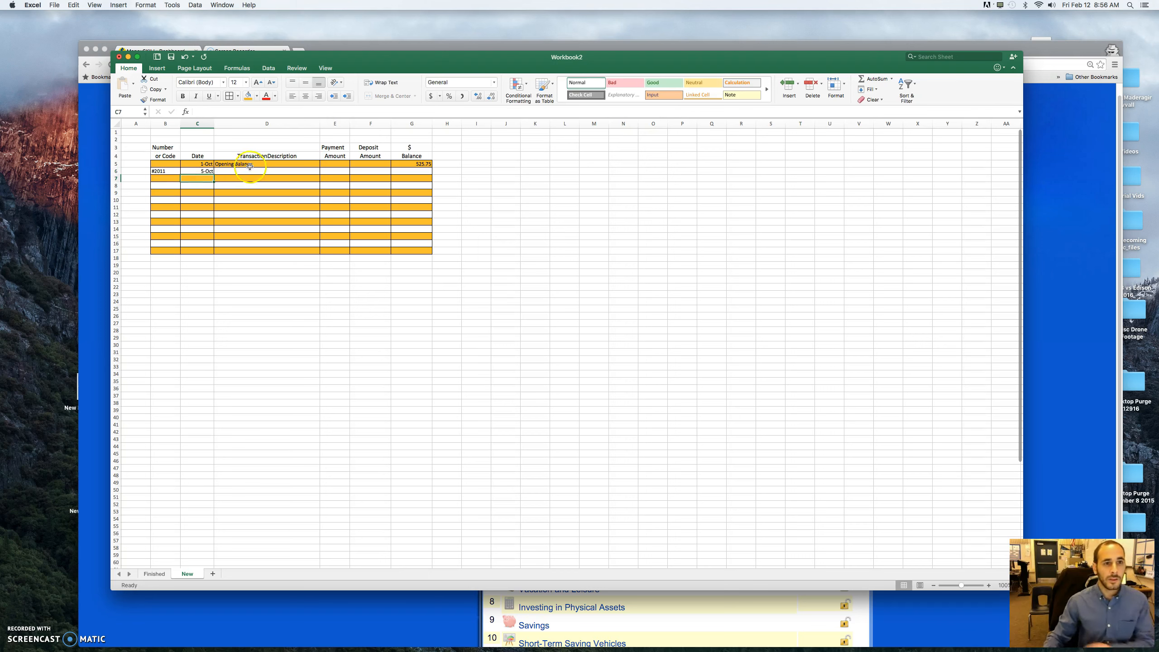
- Enter the description "Bullard Textbook" in D6 and the payment amount 86 in E6
click(250, 171)
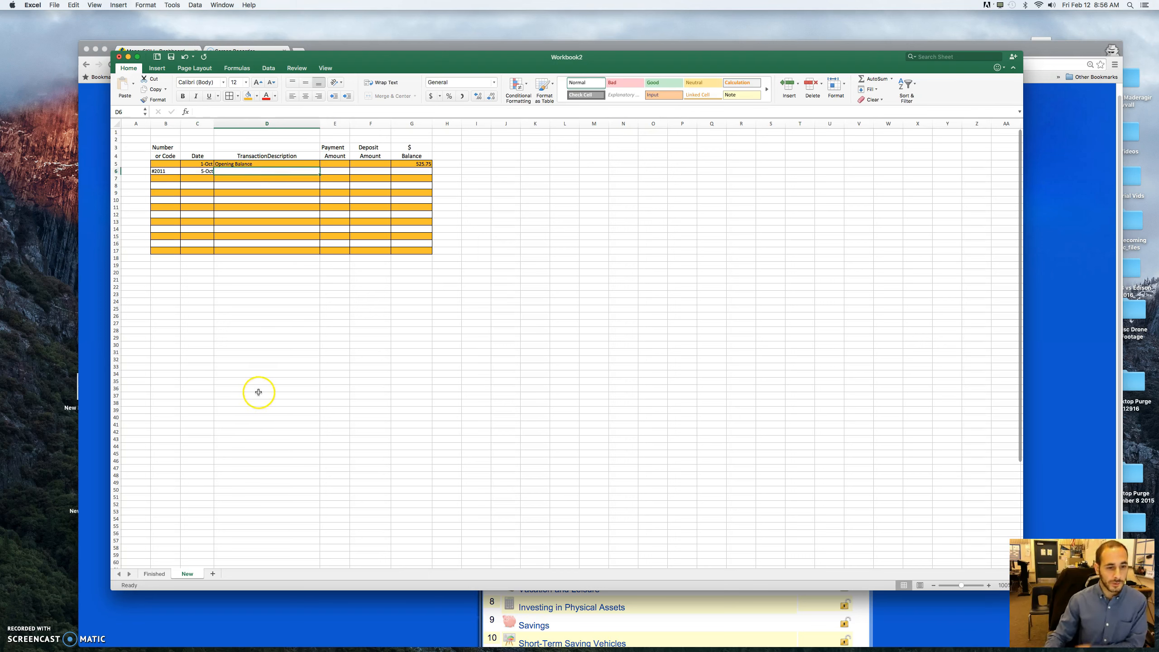
text(Buk)
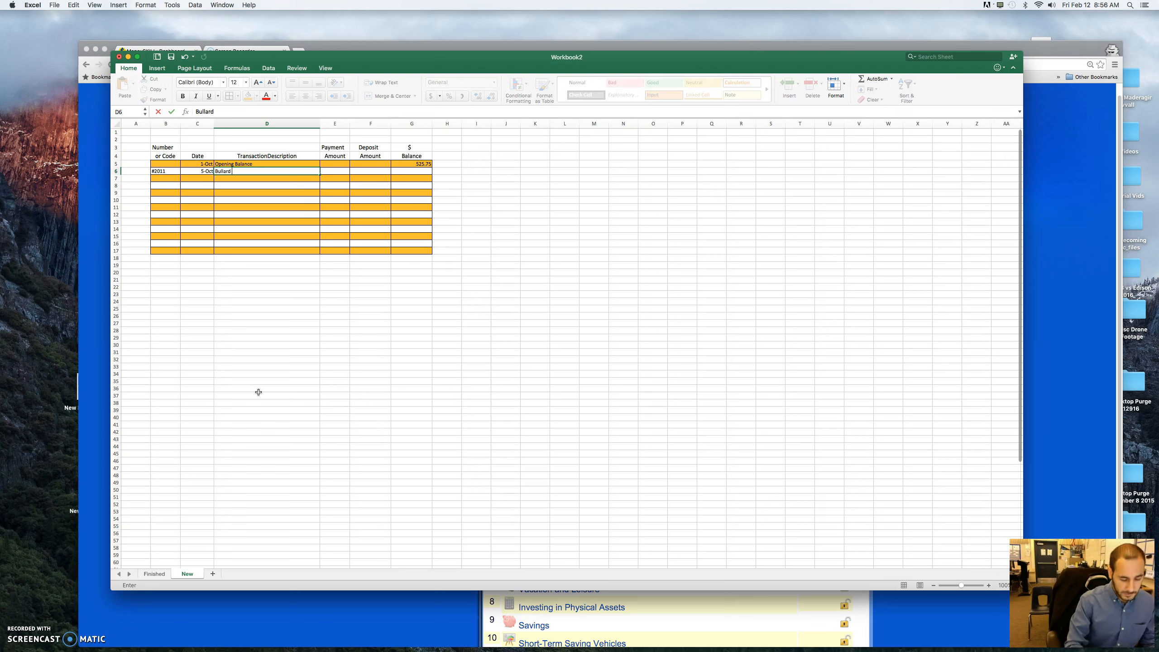
key(Return)
click(334, 171)
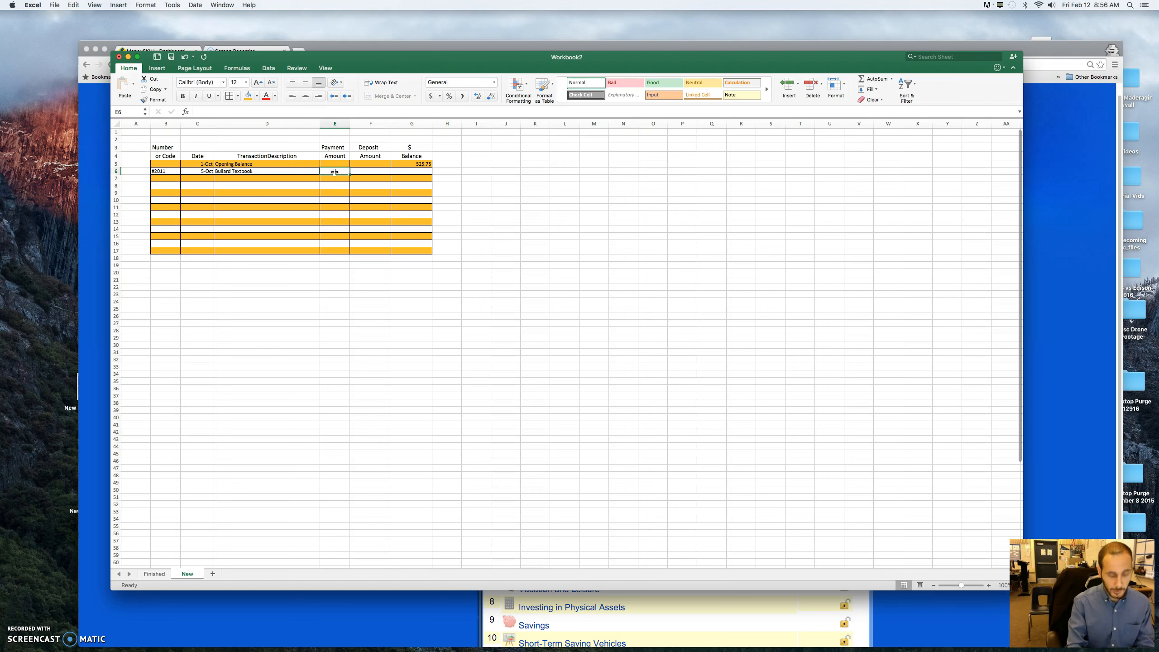
key(Return)
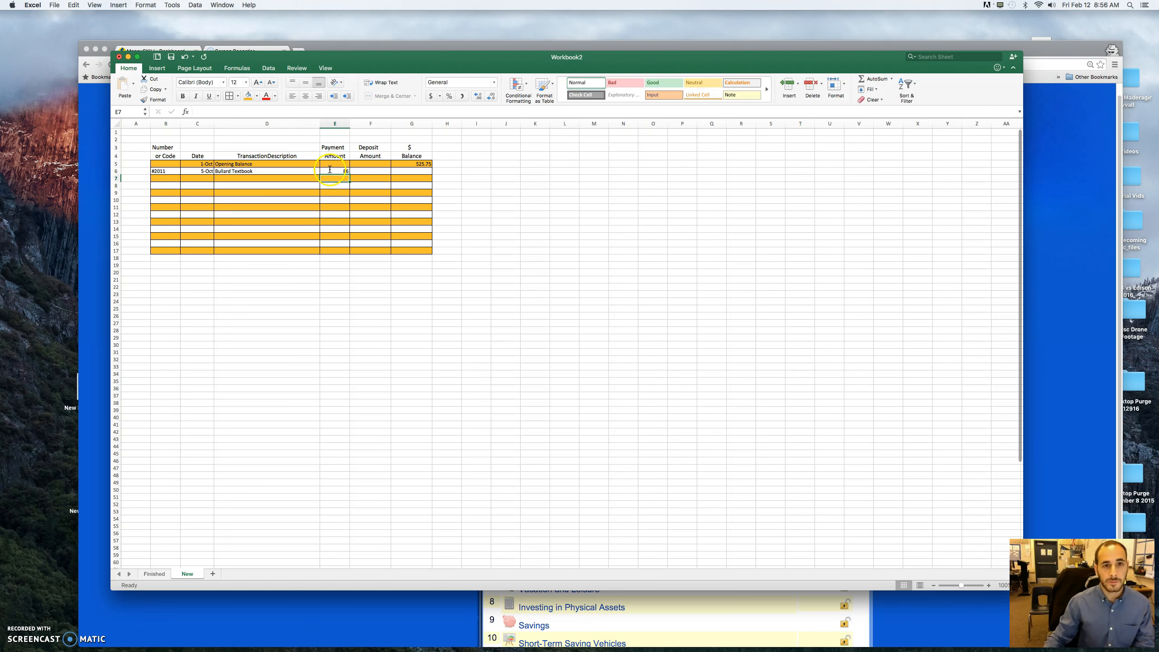
- Calculate the new balance in G6 with the formula =G5-E6, subtracting the payment from the opening balance
click(372, 172)
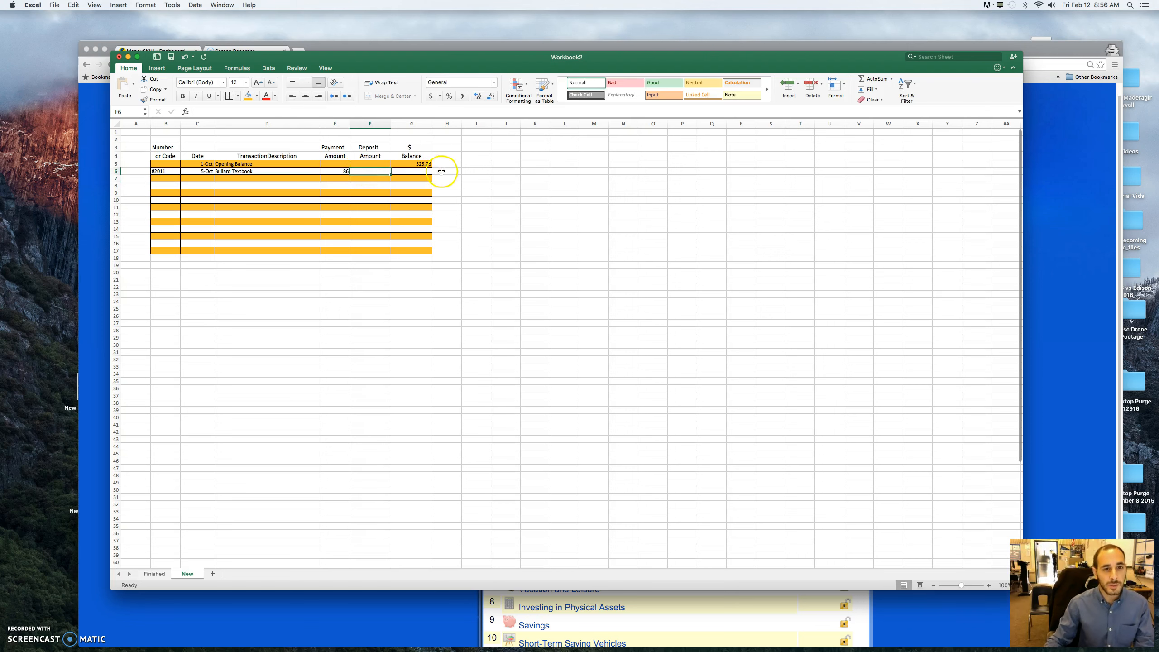
click(408, 173)
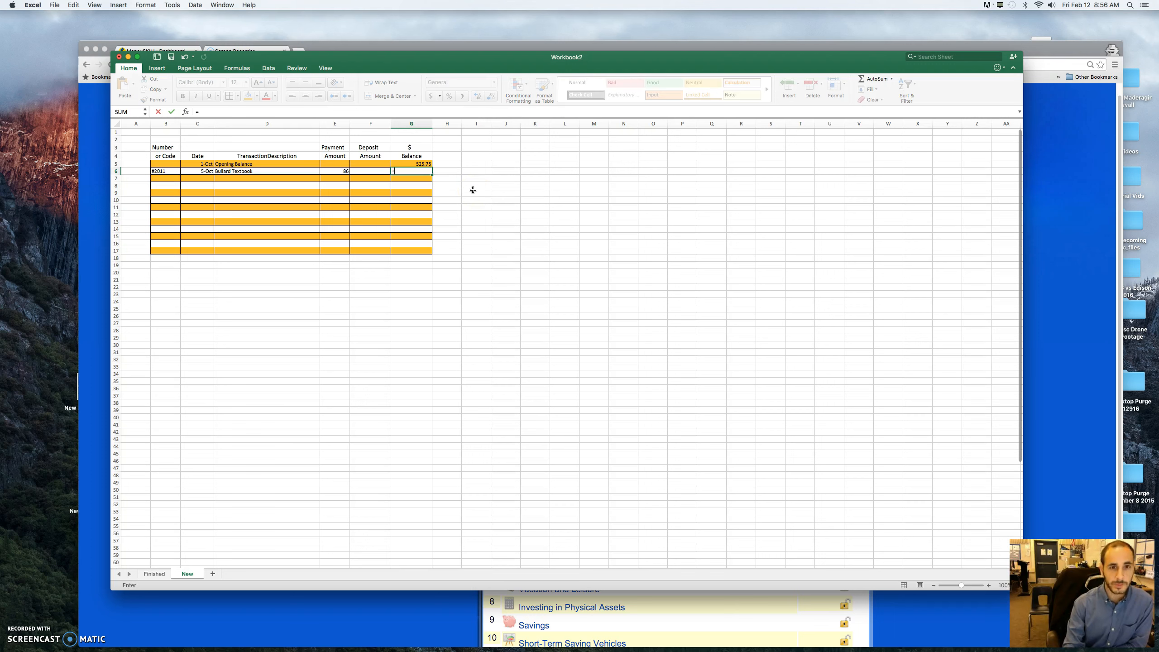
click(419, 164)
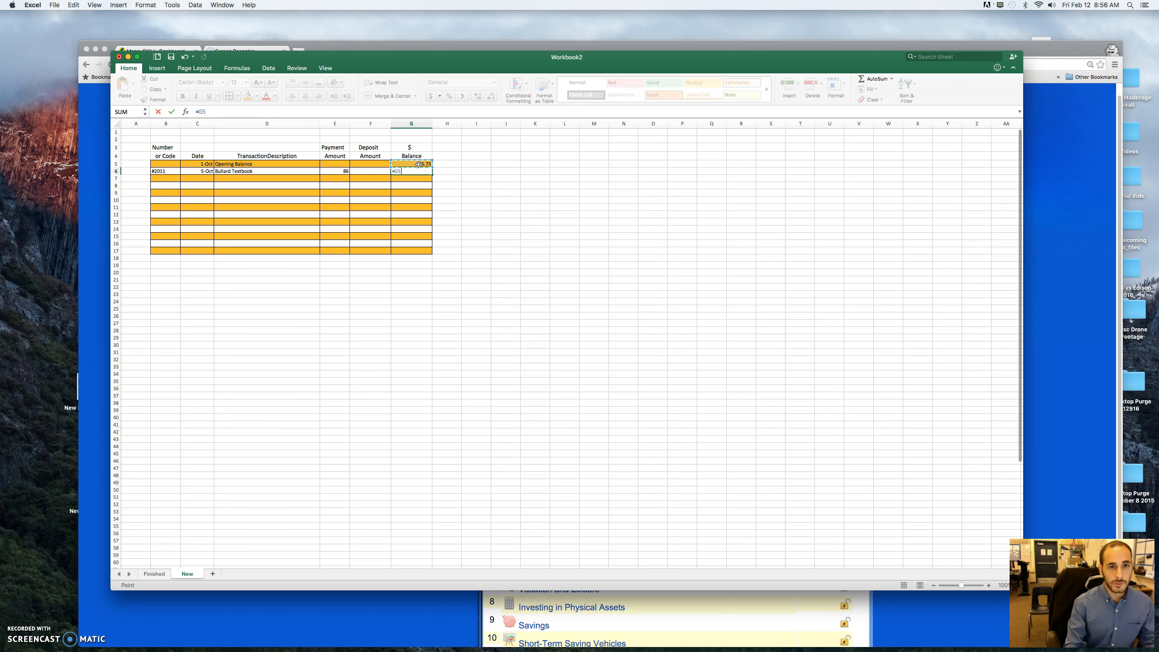
text(-)
click(328, 174)
key(Return)
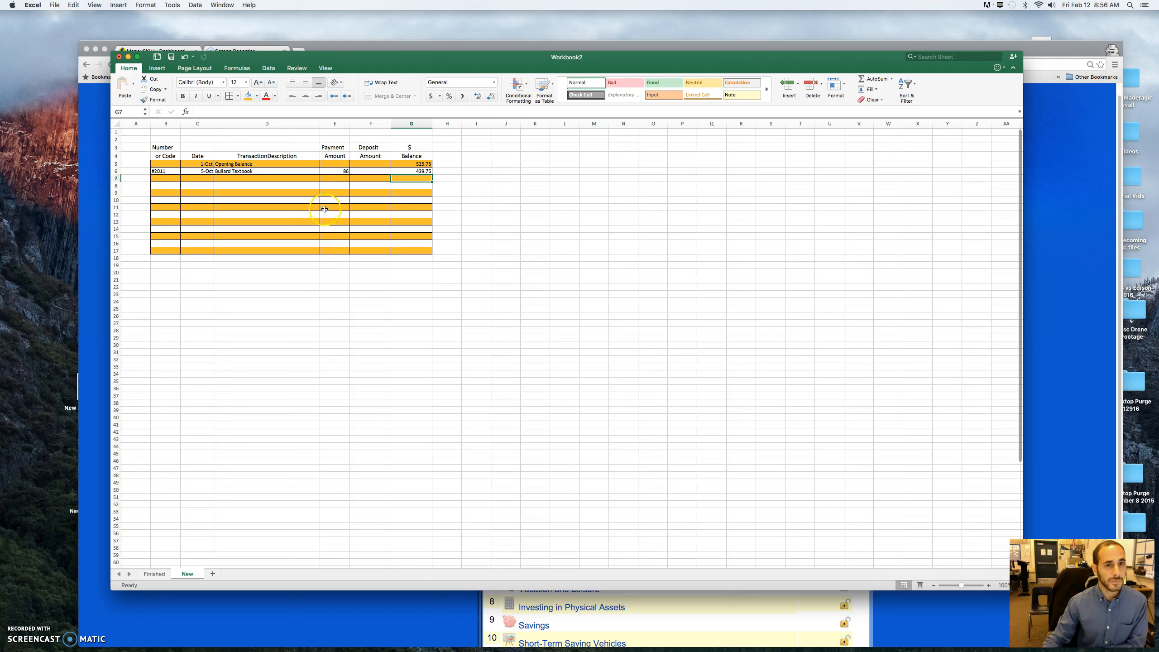
- Apply the Accounting dollar format to the whole Payment, Deposit and Balance columns E through G
click(327, 123)
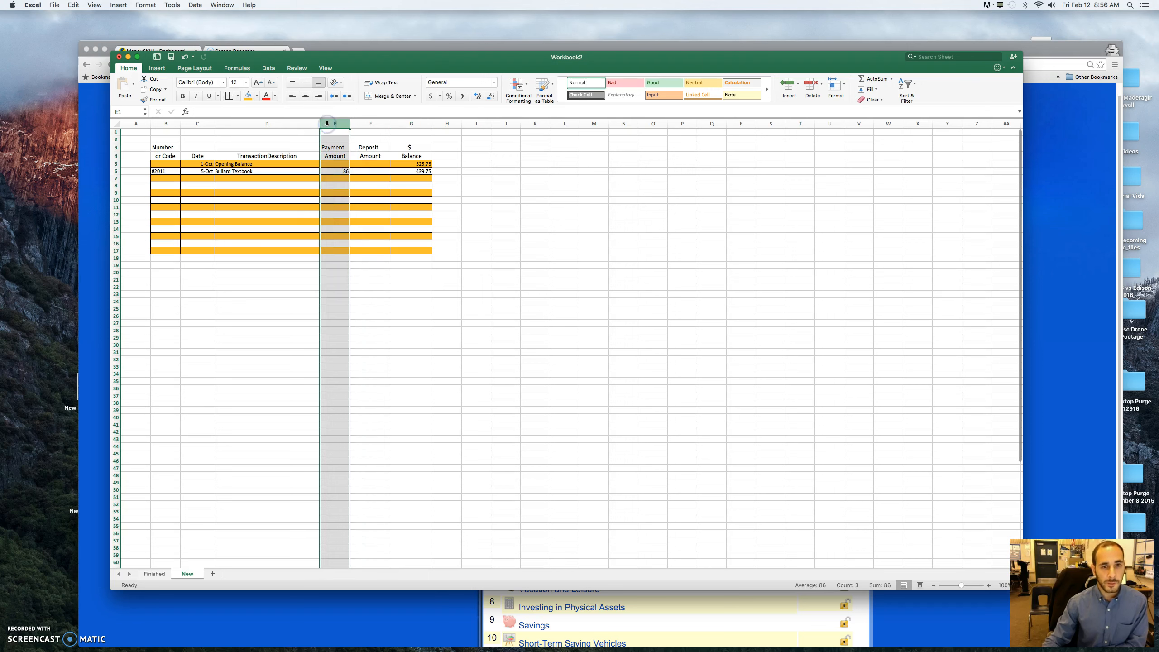
click(361, 121)
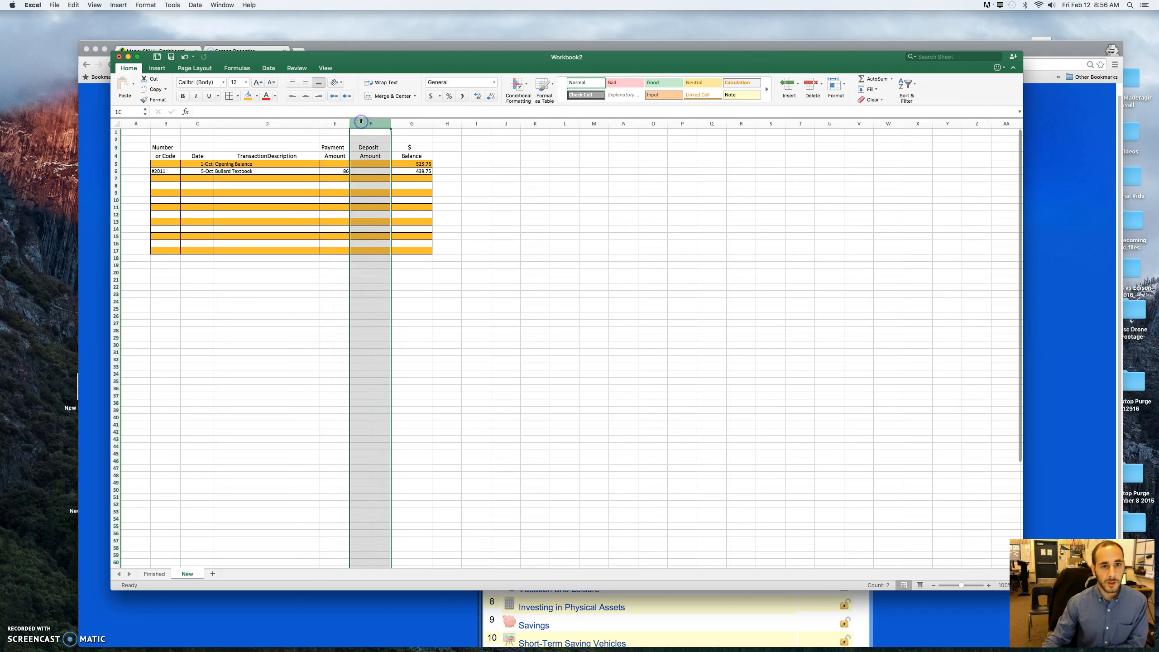
click(409, 123)
drag(333, 123, 410, 123)
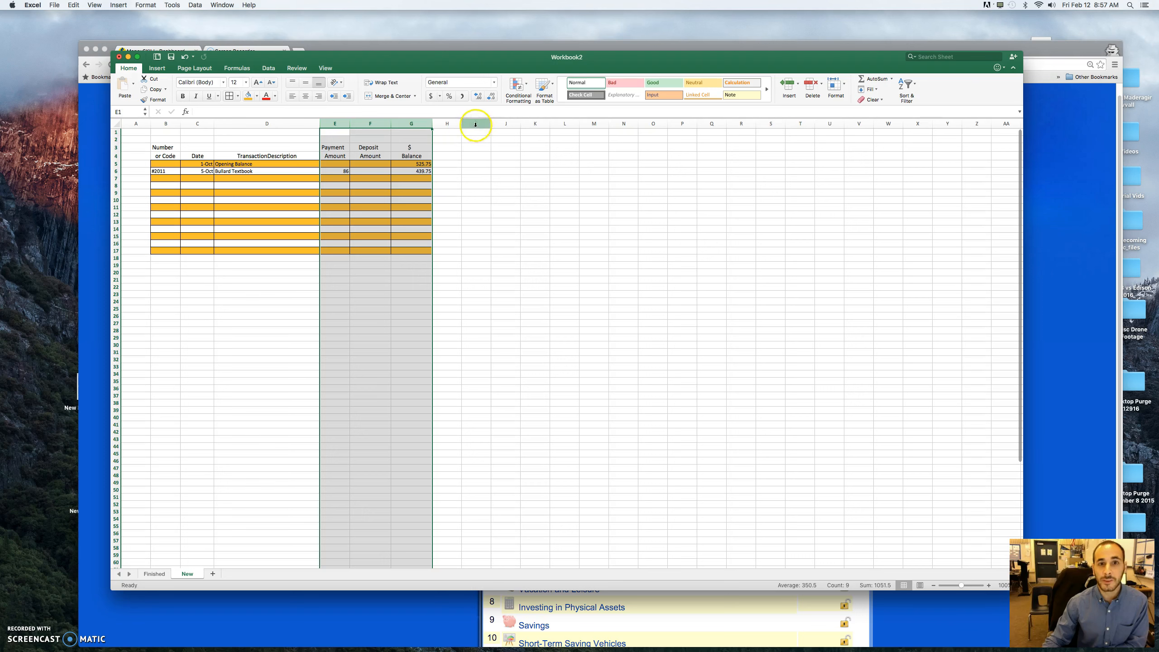
click(433, 97)
click(485, 199)
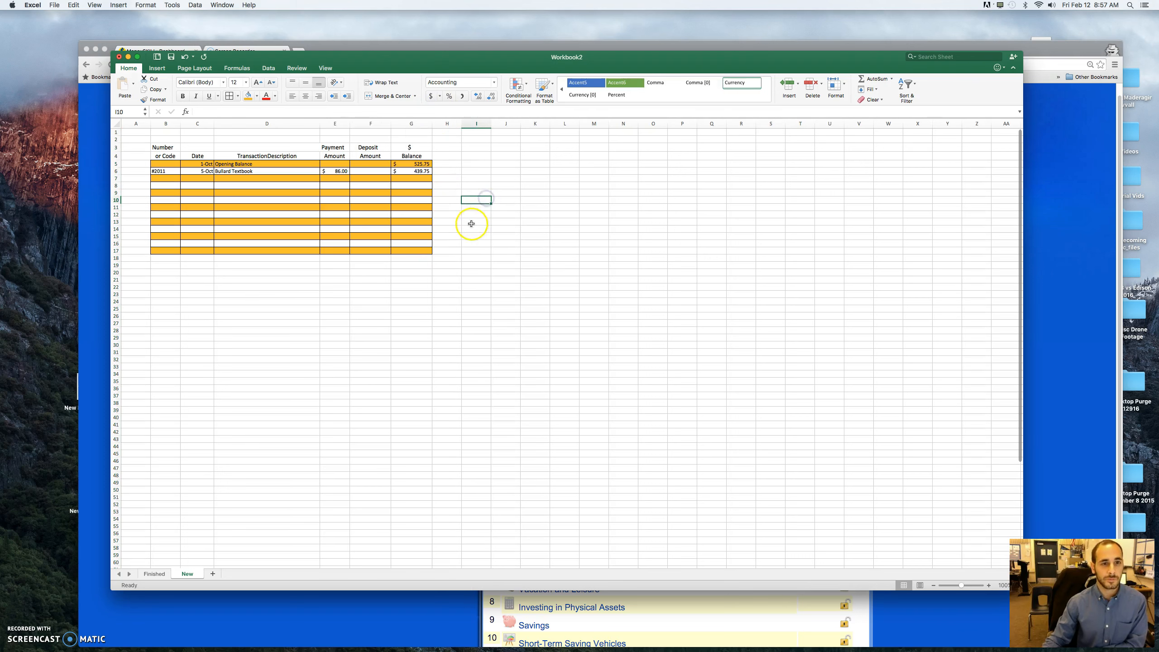